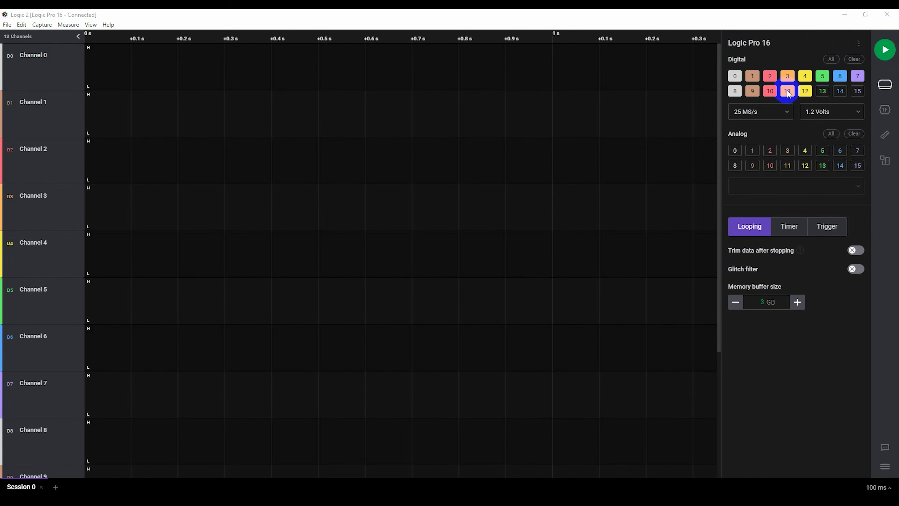
- Turn off digital channels 9 through 12, keeping channels 0 through 8 enabled for the capture
{"action": "left_click", "coordinate": [752, 91]}
{"action": "left_click", "coordinate": [770, 91]}
{"action": "left_click", "coordinate": [787, 91]}
{"action": "left_click", "coordinate": [805, 91]}
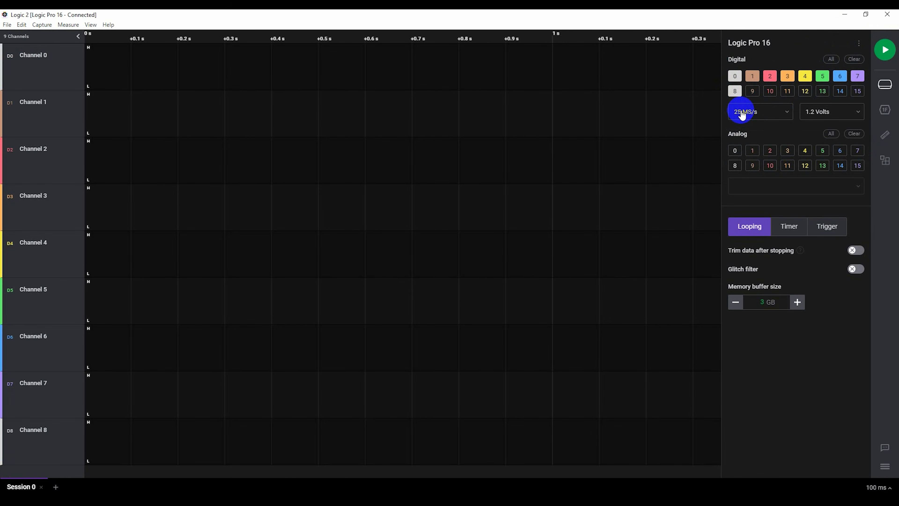
- Record a looping capture of the enabled digital channels and stop it once the board's signals are captured
{"action": "left_click", "coordinate": [884, 52]}
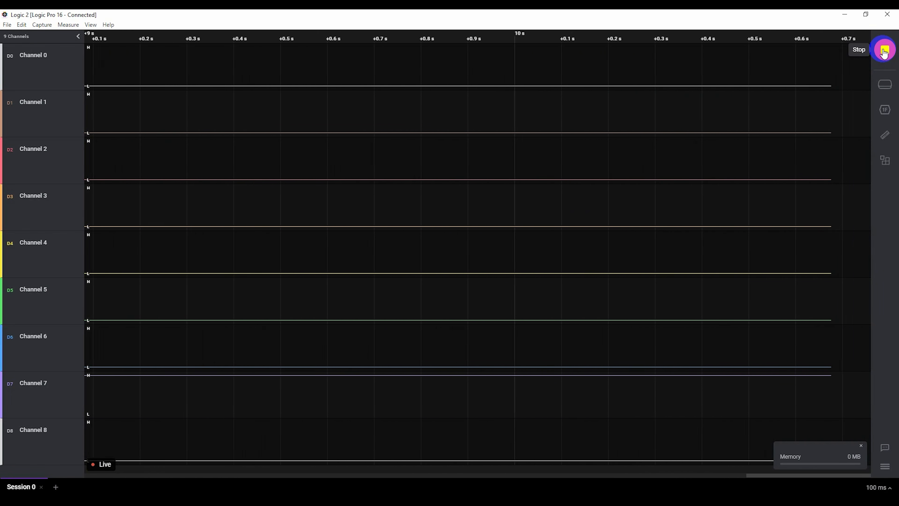
{"action": "left_click", "coordinate": [884, 53]}
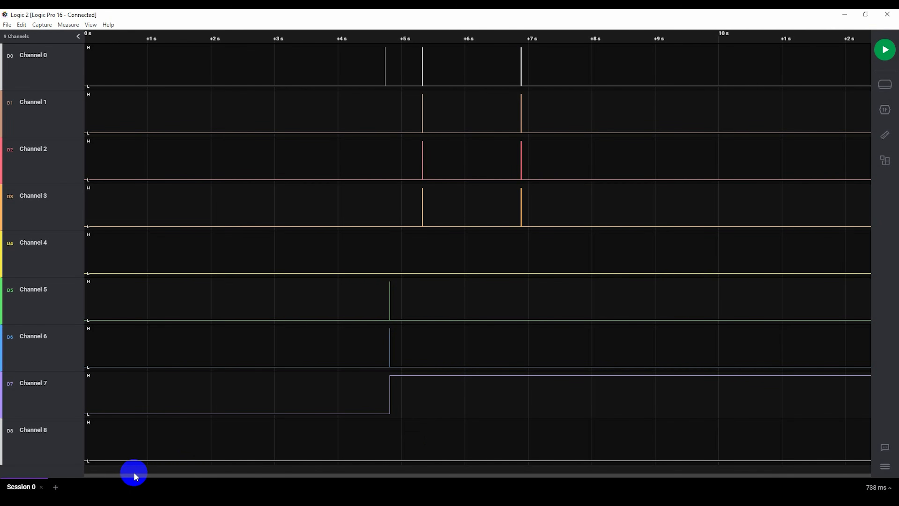
{"action": "left_click", "coordinate": [99, 476]}
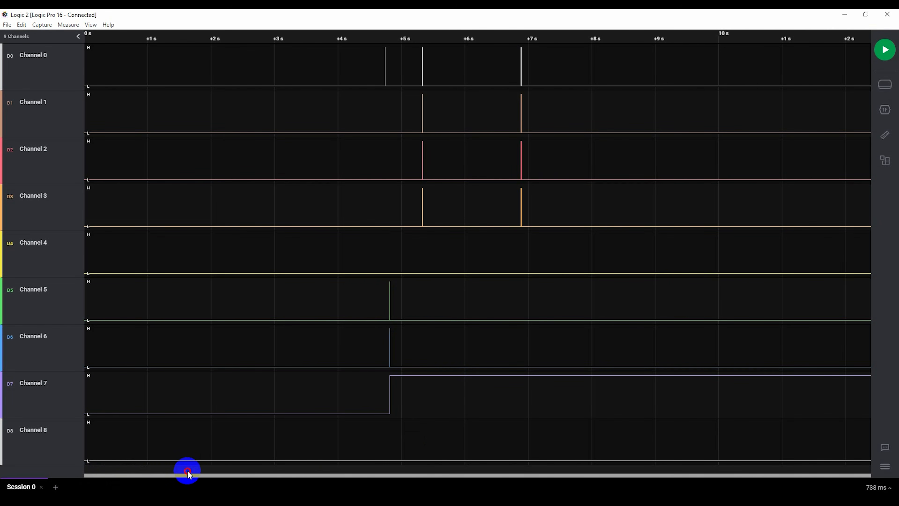
- Examine the pulse bursts on Channels 0 through 3 near 5.32 s, including individual pulse widths and timing
{"action": "scroll", "coordinate": [379, 185], "scroll_direction": "up", "scroll_amount": 5}
{"action": "scroll", "coordinate": [725, 154], "scroll_direction": "up", "scroll_amount": 4}
{"action": "scroll", "coordinate": [498, 149], "scroll_direction": "up", "scroll_amount": 5}
{"action": "scroll", "coordinate": [375, 138], "scroll_direction": "up", "scroll_amount": 5}
{"action": "scroll", "coordinate": [312, 143], "scroll_direction": "up", "scroll_amount": 13}
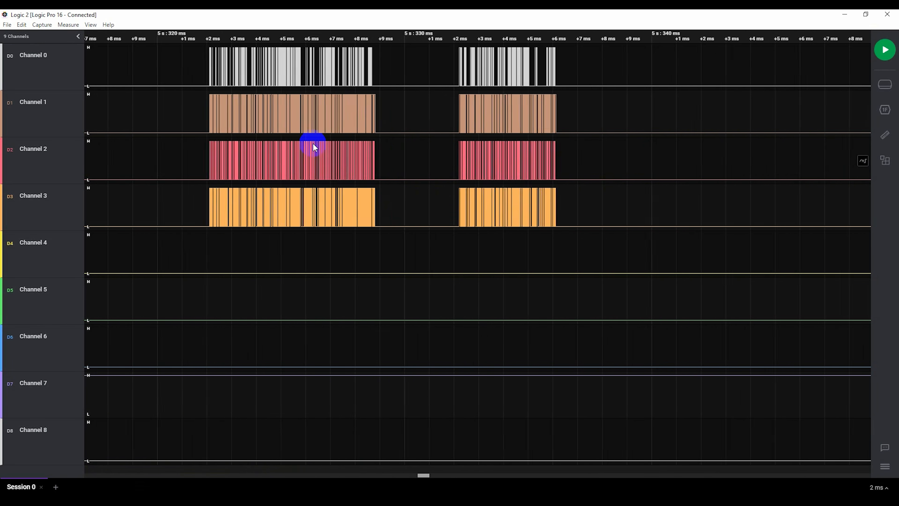
{"action": "scroll", "coordinate": [312, 145], "scroll_direction": "up", "scroll_amount": 1}
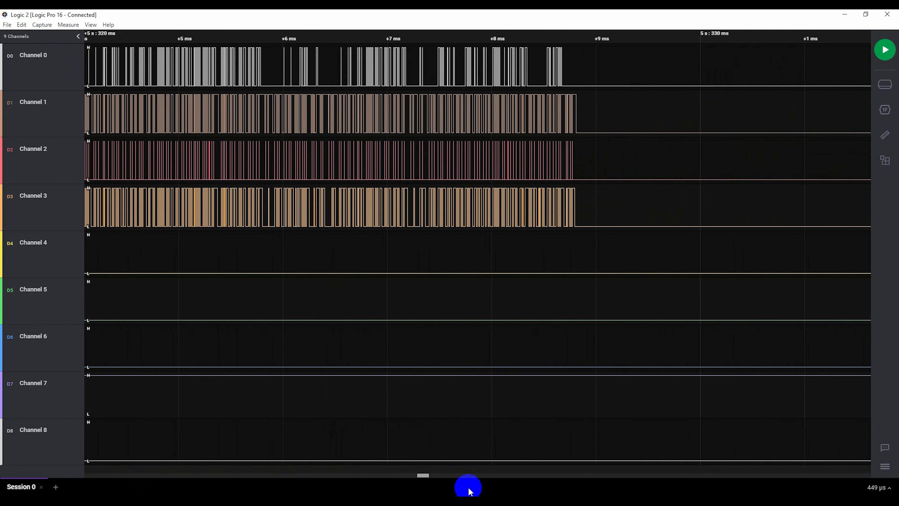
{"action": "scroll", "coordinate": [375, 177], "scroll_direction": "down", "scroll_amount": 1}
{"action": "scroll", "coordinate": [375, 176], "scroll_direction": "up", "scroll_amount": 2}
{"action": "left_click_drag", "start_coordinate": [194, 255], "coordinate": [768, 298]}
{"action": "left_click_drag", "start_coordinate": [364, 266], "coordinate": [394, 266]}
{"action": "scroll", "coordinate": [323, 202], "scroll_direction": "up", "scroll_amount": 10}
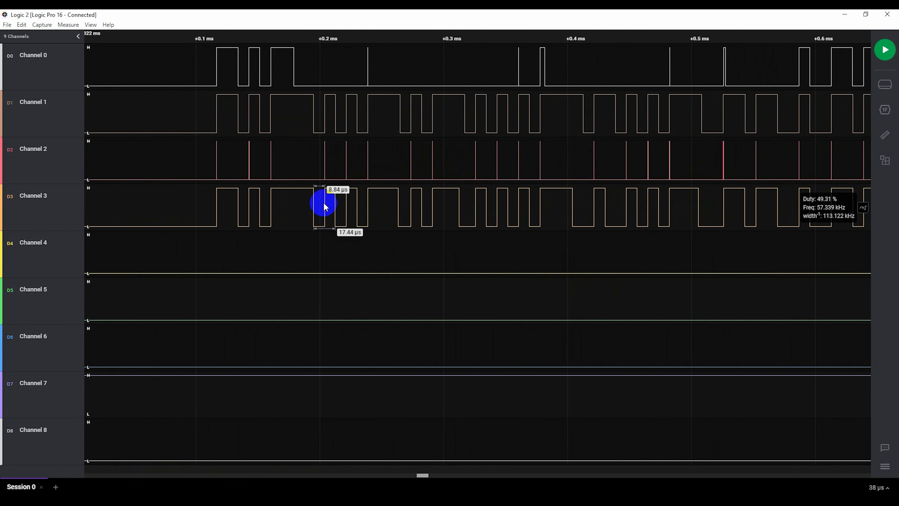
{"action": "scroll", "coordinate": [372, 167], "scroll_direction": "down", "scroll_amount": 4}
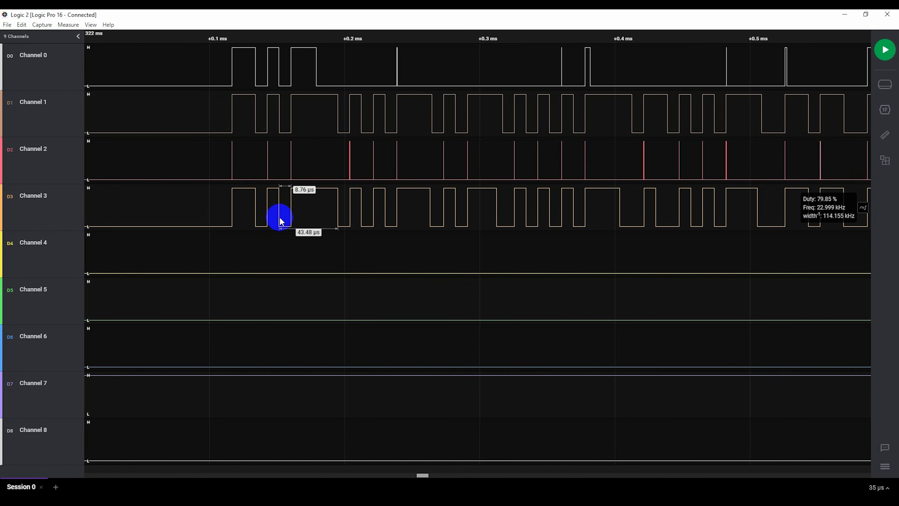
{"action": "scroll", "coordinate": [443, 256], "scroll_direction": "down", "scroll_amount": 3}
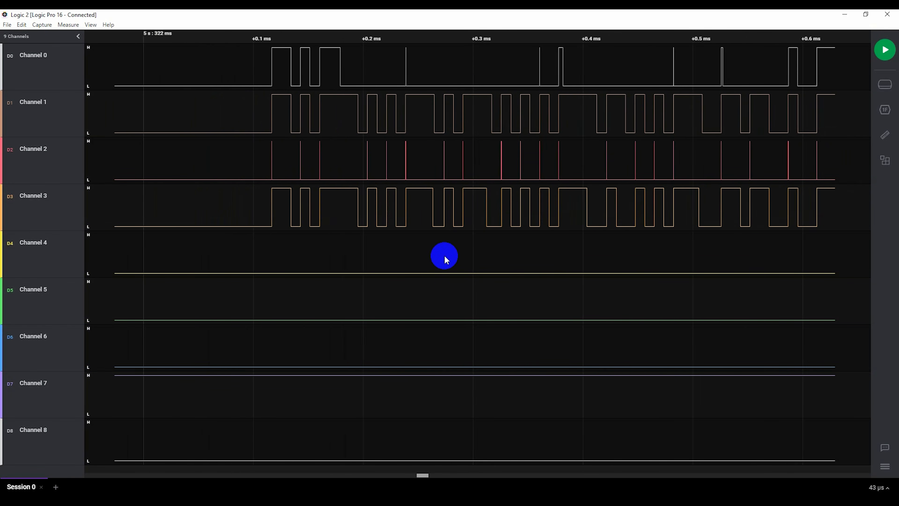
{"action": "scroll", "coordinate": [481, 74], "scroll_direction": "down", "scroll_amount": 2}
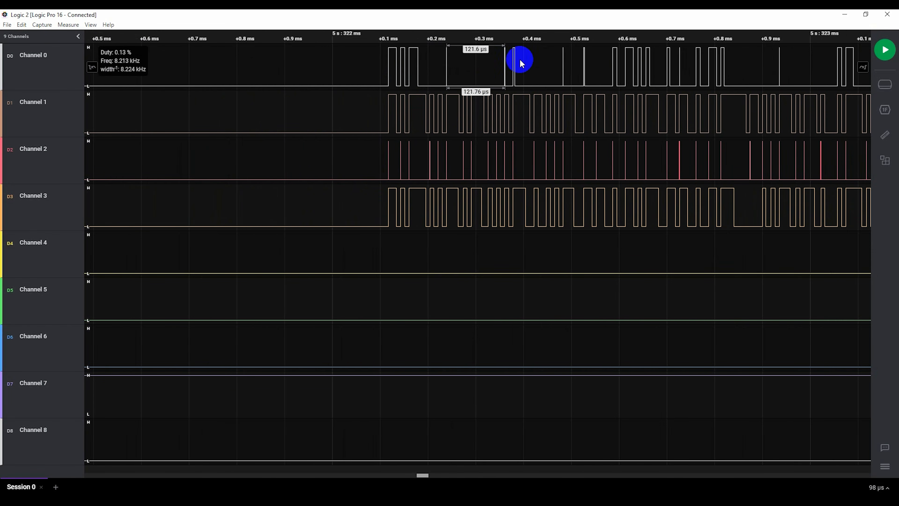
{"action": "scroll", "coordinate": [357, 118], "scroll_direction": "up", "scroll_amount": 2}
{"action": "scroll", "coordinate": [357, 118], "scroll_direction": "down", "scroll_amount": 2}
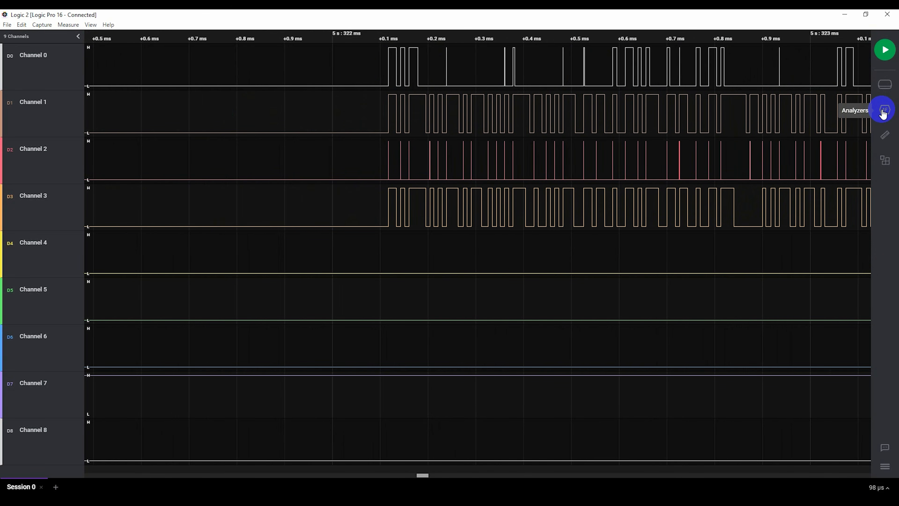
{"action": "scroll", "coordinate": [424, 116], "scroll_direction": "up", "scroll_amount": 4}
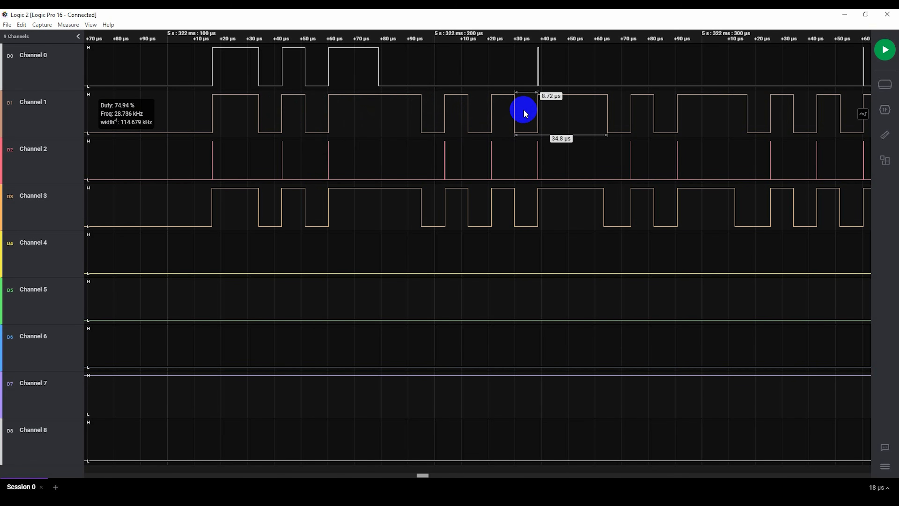
- Add an Async Serial analyzer on Channel 1 with a bit rate of 115200, keeping the other settings standard
{"action": "left_click", "coordinate": [886, 112]}
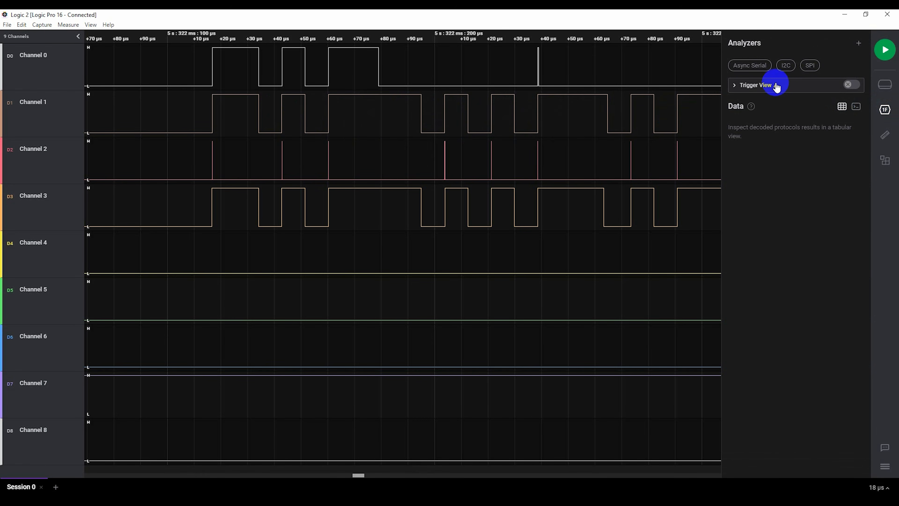
{"action": "left_click", "coordinate": [755, 67]}
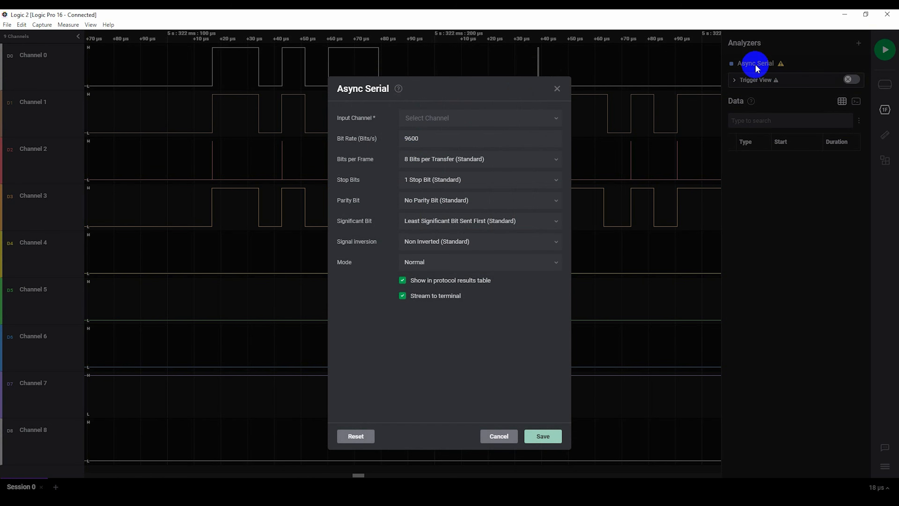
{"action": "left_click", "coordinate": [454, 125]}
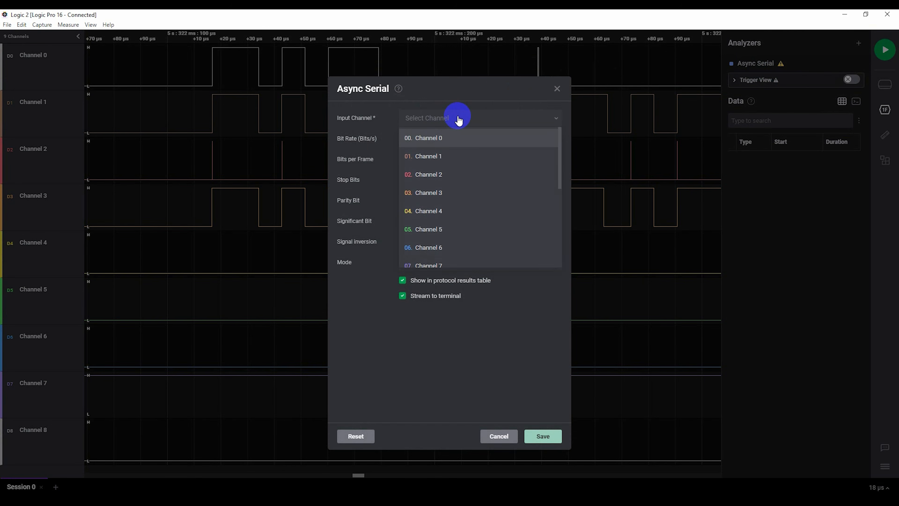
{"action": "left_click", "coordinate": [446, 160]}
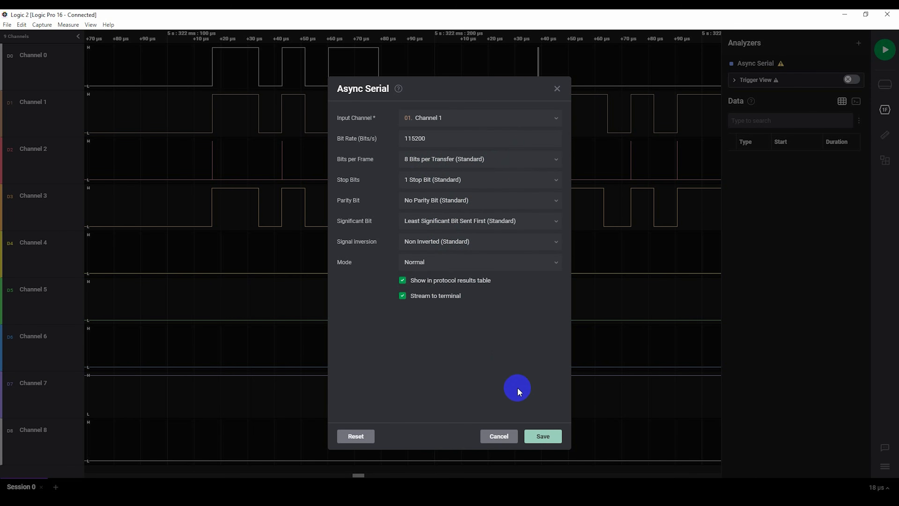
{"action": "left_click", "coordinate": [540, 438]}
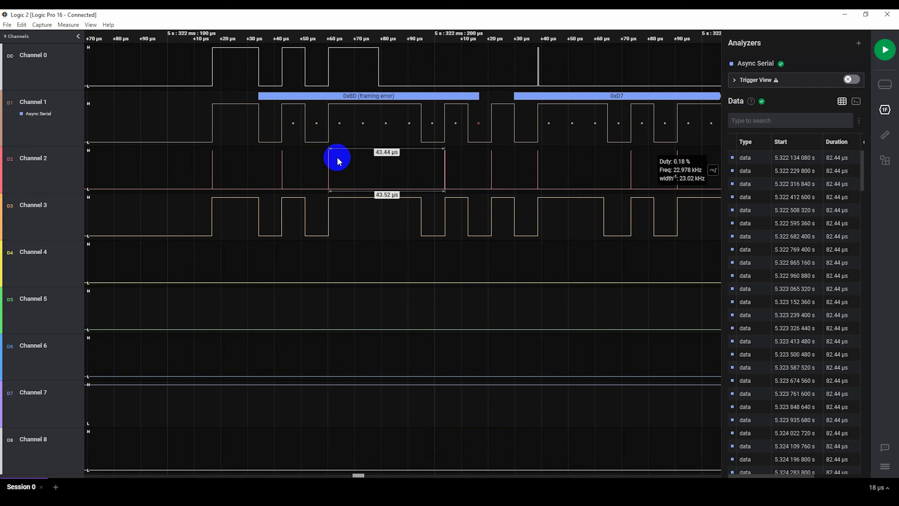
- Show the decoded serial data as terminal output, widen its area and enlarge the interface for readability
{"action": "scroll", "coordinate": [467, 118], "scroll_direction": "down", "scroll_amount": 3}
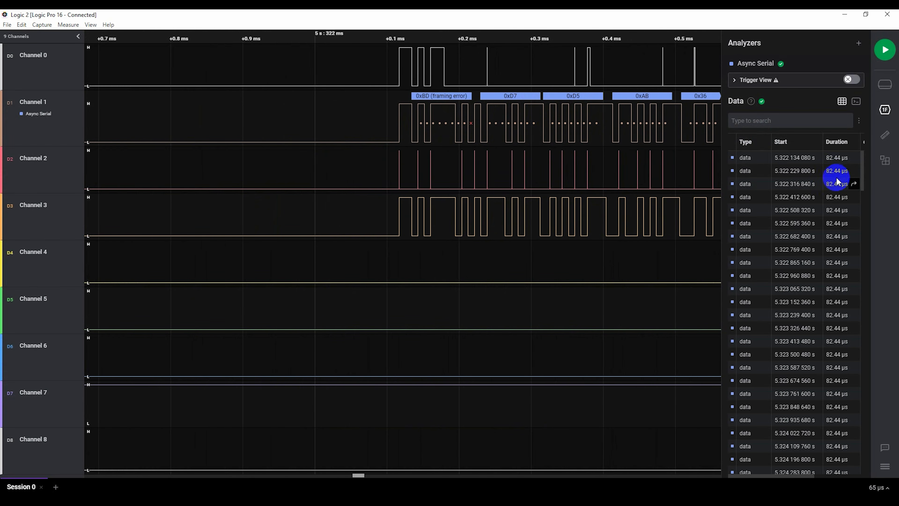
{"action": "left_click", "coordinate": [855, 102]}
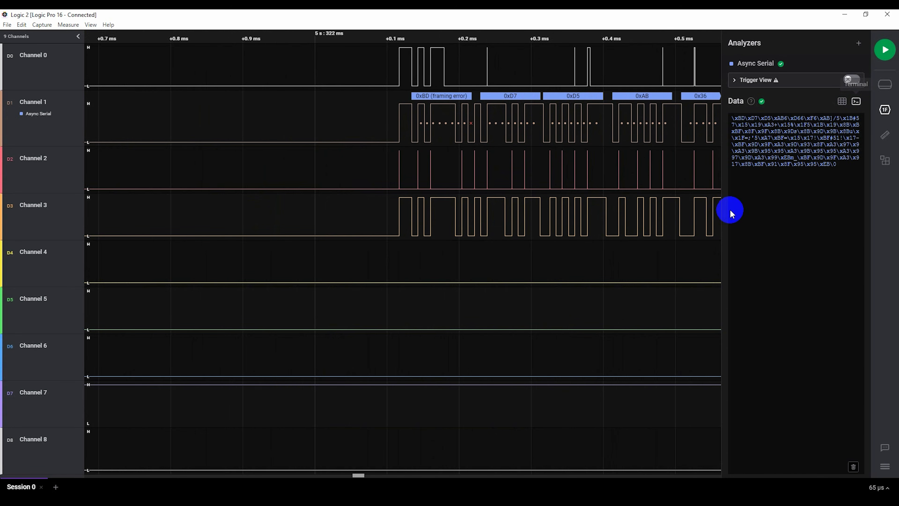
{"action": "left_click_drag", "start_coordinate": [722, 209], "coordinate": [600, 209]}
{"action": "scroll", "coordinate": [417, 229], "scroll_direction": "up", "scroll_amount": 3}
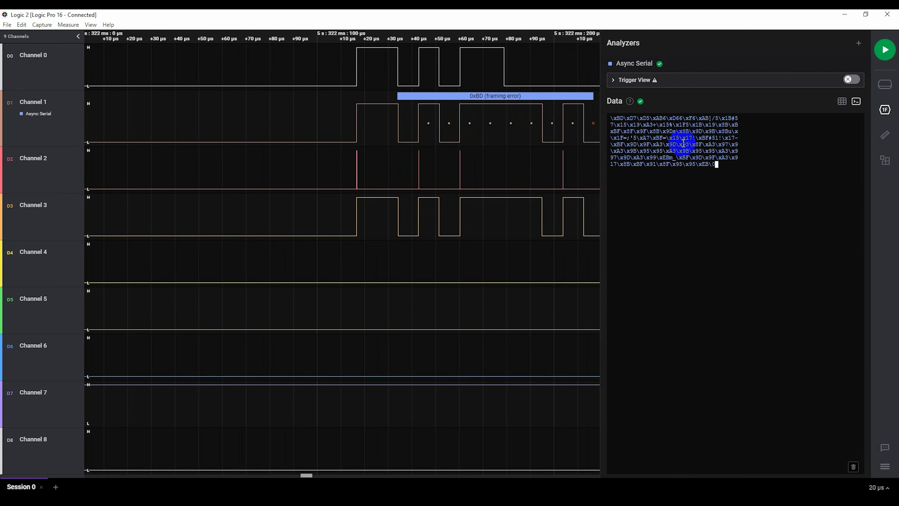
{"action": "key", "text": "ctrl+equal"}
{"action": "key", "text": "ctrl+equal"}
{"action": "key", "text": "ctrl+equal"}
{"action": "key", "text": "ctrl+equal"}
{"action": "key", "text": "ctrl+equal"}
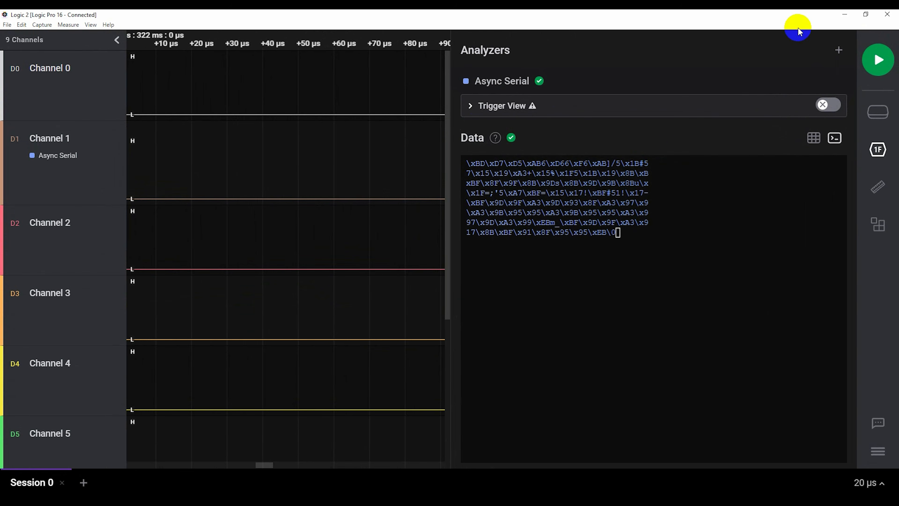
- Set the Async Serial analyzer's signal inversion to Inverted and highlight the decoded text from status.jumpers through Port
{"action": "left_click", "coordinate": [878, 148]}
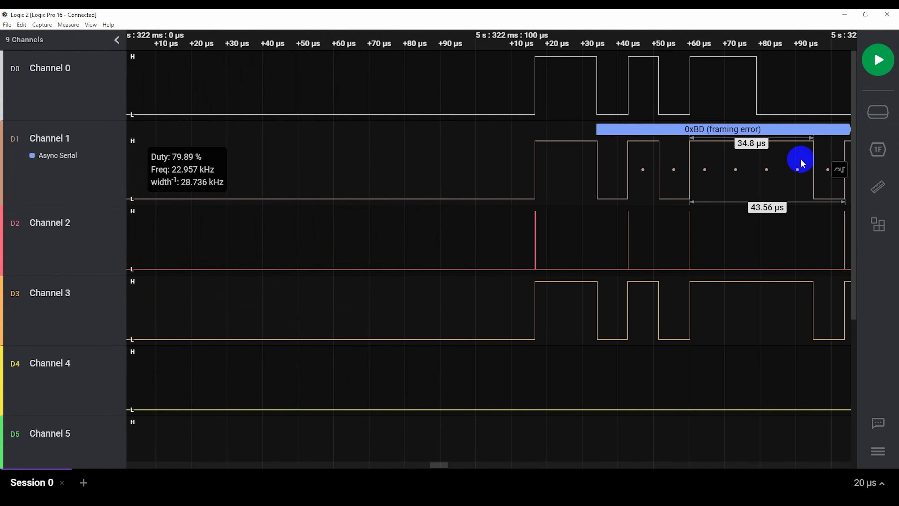
{"action": "left_click", "coordinate": [880, 150]}
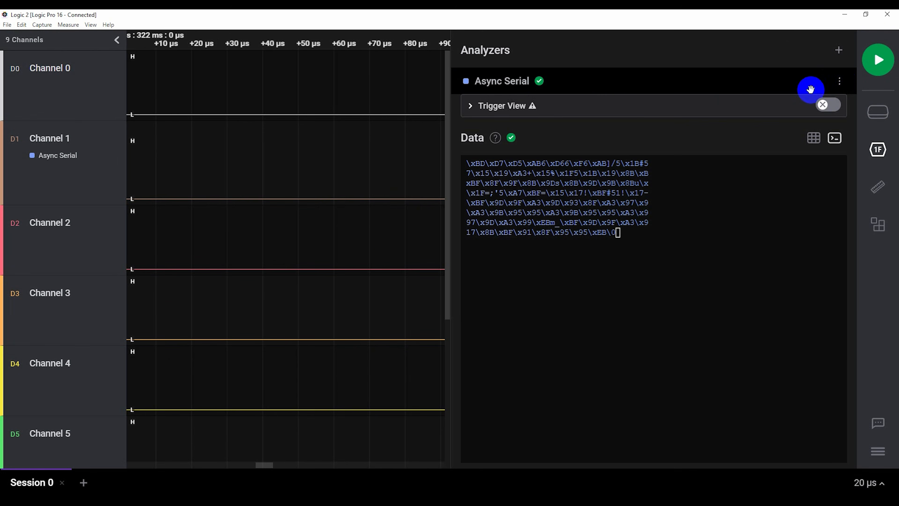
{"action": "left_click", "coordinate": [840, 81]}
{"action": "left_click", "coordinate": [774, 110]}
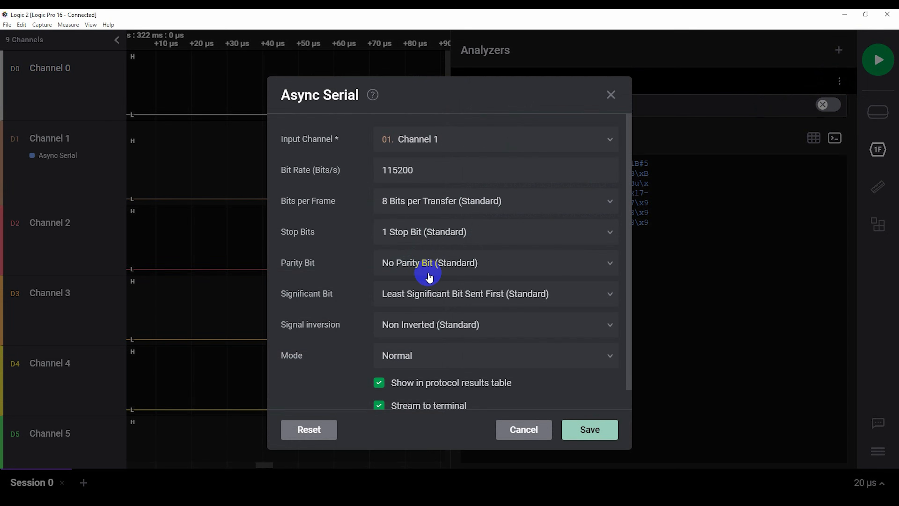
{"action": "left_click", "coordinate": [425, 322]}
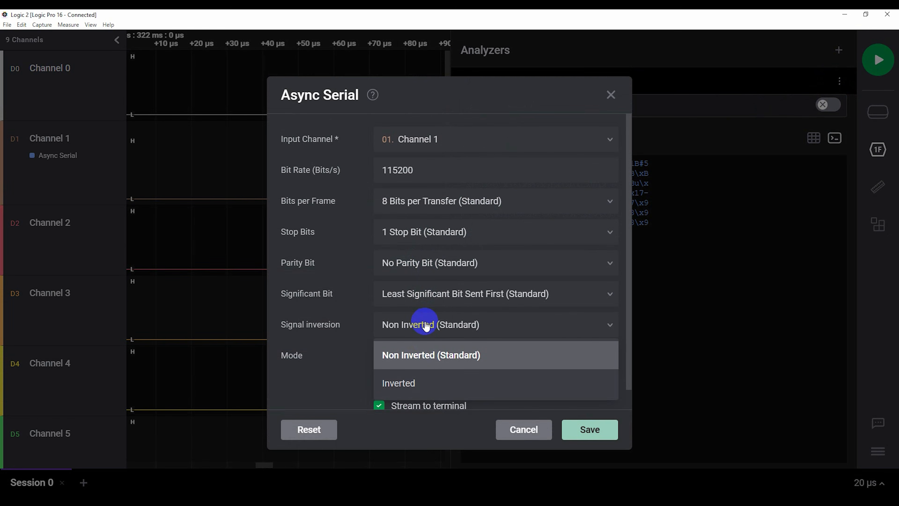
{"action": "left_click", "coordinate": [415, 381]}
{"action": "left_click", "coordinate": [587, 429]}
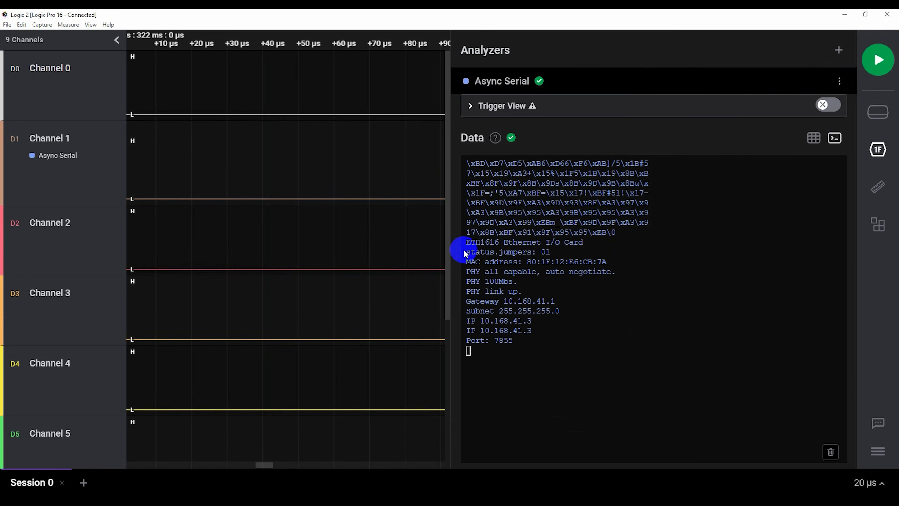
{"action": "left_click_drag", "start_coordinate": [472, 250], "coordinate": [478, 346]}
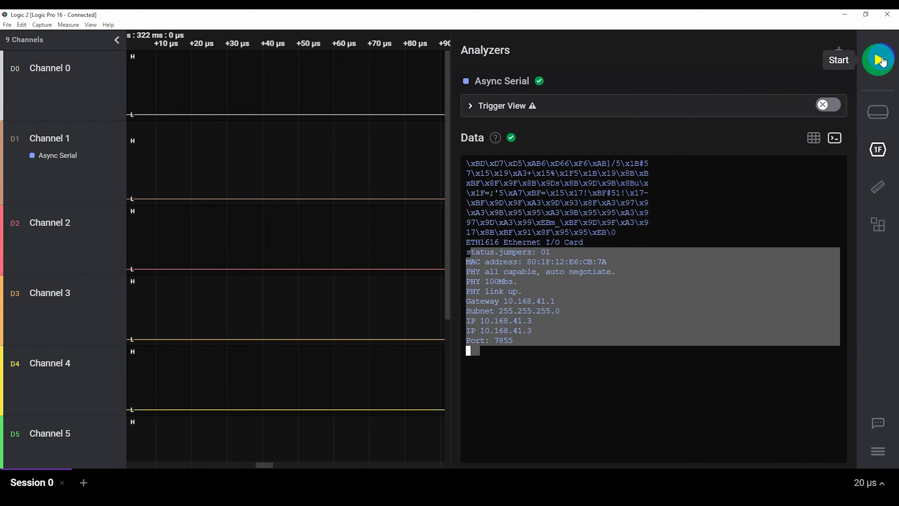
- Start a new capture, leave it running, and launch CNC12 Router, dismissing its wireless MPG error
{"action": "left_click", "coordinate": [880, 60]}
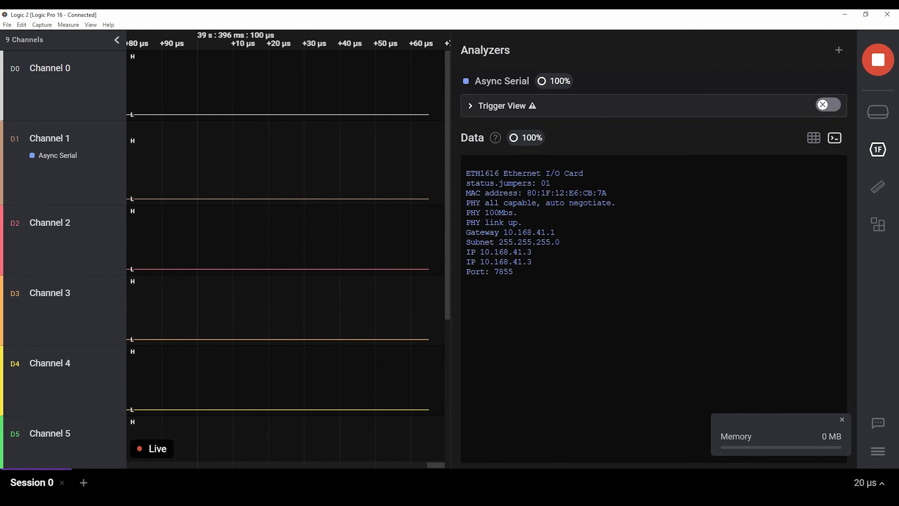
{"action": "left_click", "coordinate": [149, 504]}
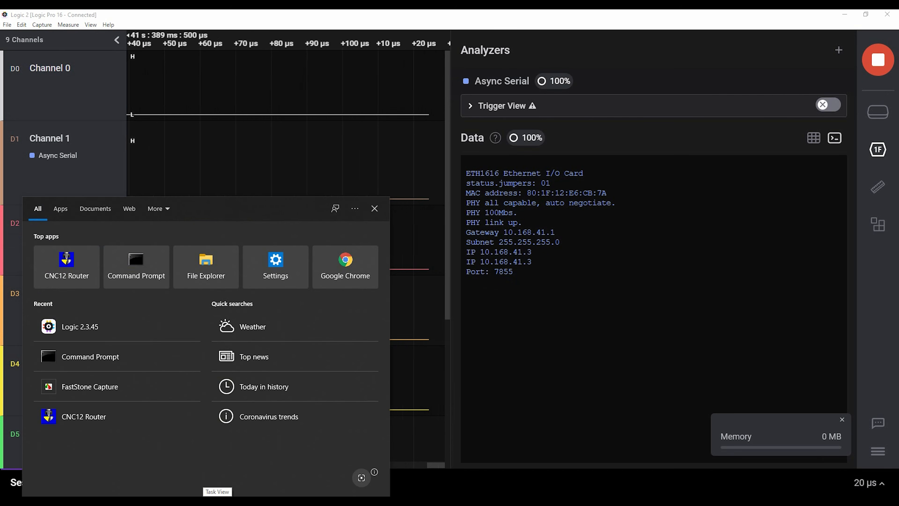
{"action": "type", "text": "cnc"}
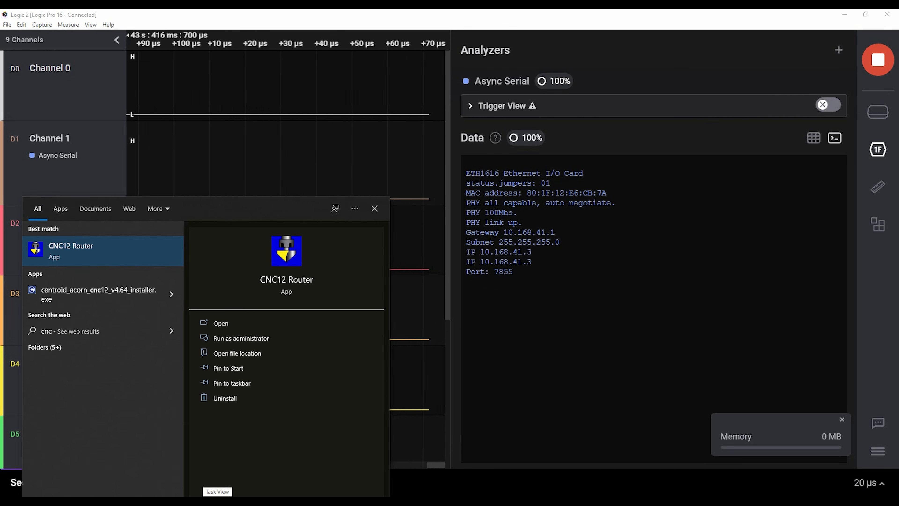
{"action": "key", "text": "Return"}
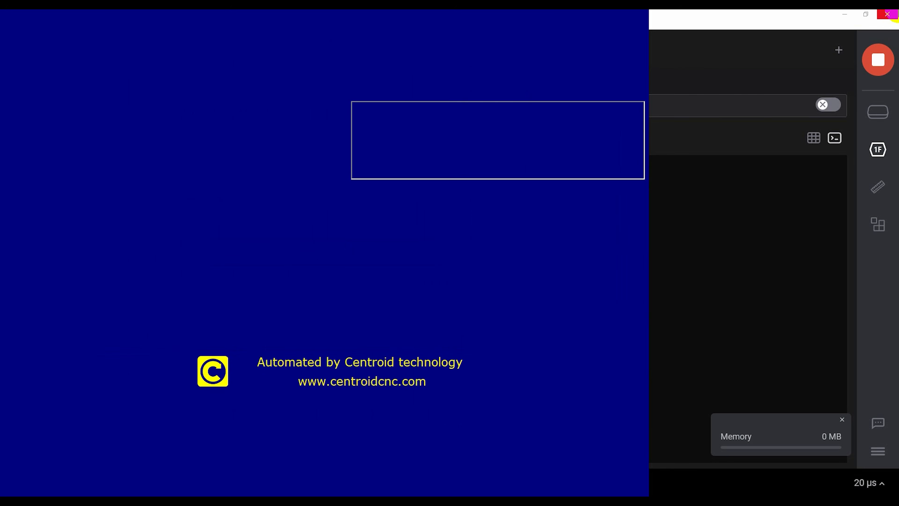
{"action": "left_click", "coordinate": [896, 15]}
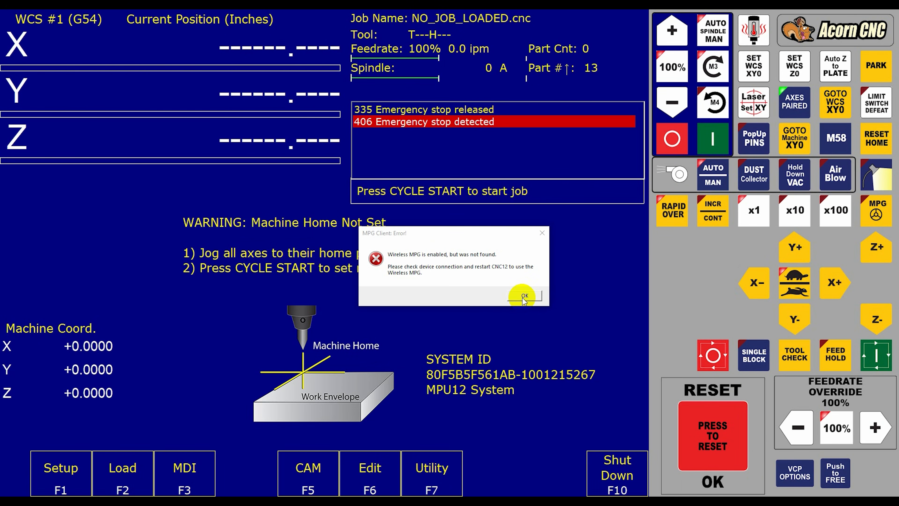
{"action": "left_click", "coordinate": [522, 297]}
- Check the Acorn Wizard's Input Definitions for detected Ether1616 expansion boards, and close the wizard
{"action": "left_click", "coordinate": [442, 474]}
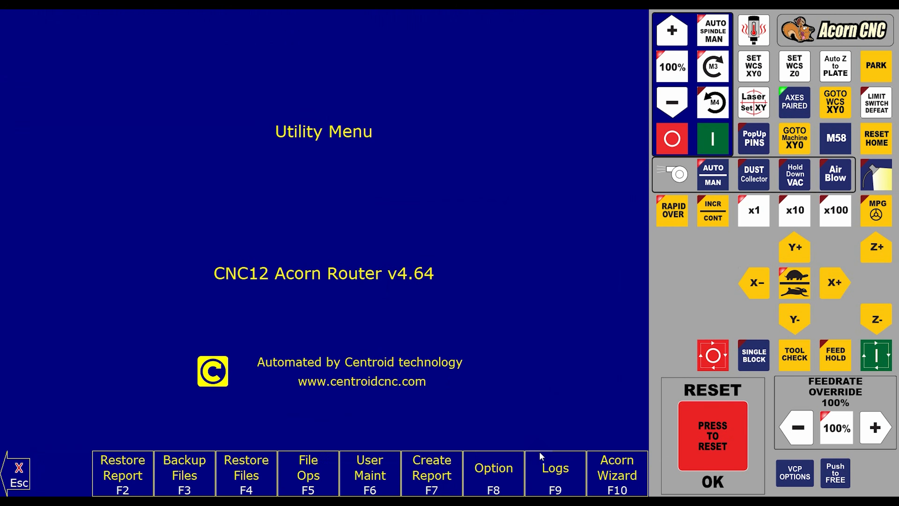
{"action": "left_click", "coordinate": [618, 471]}
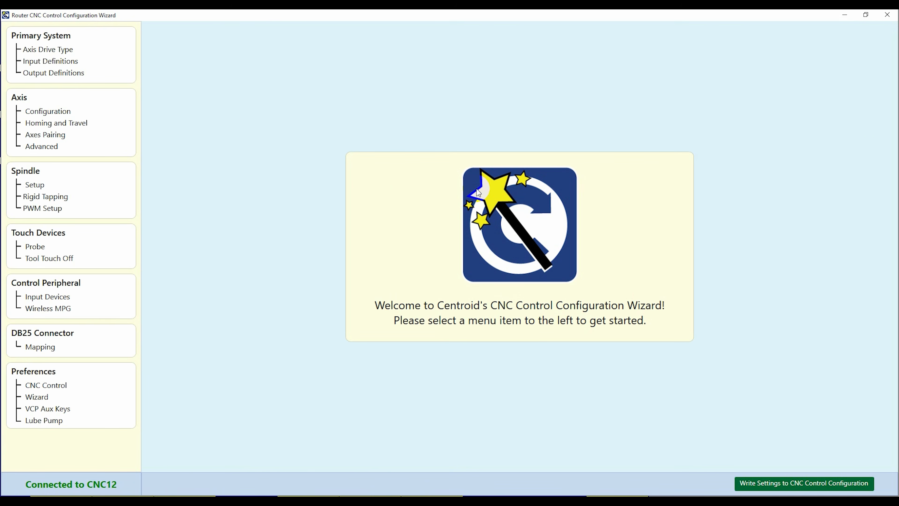
{"action": "left_click", "coordinate": [58, 62]}
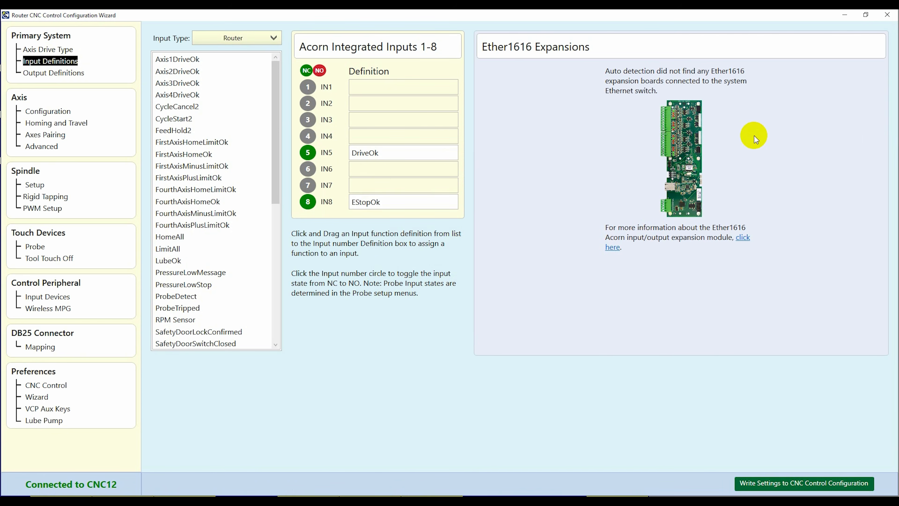
{"action": "left_click", "coordinate": [887, 15]}
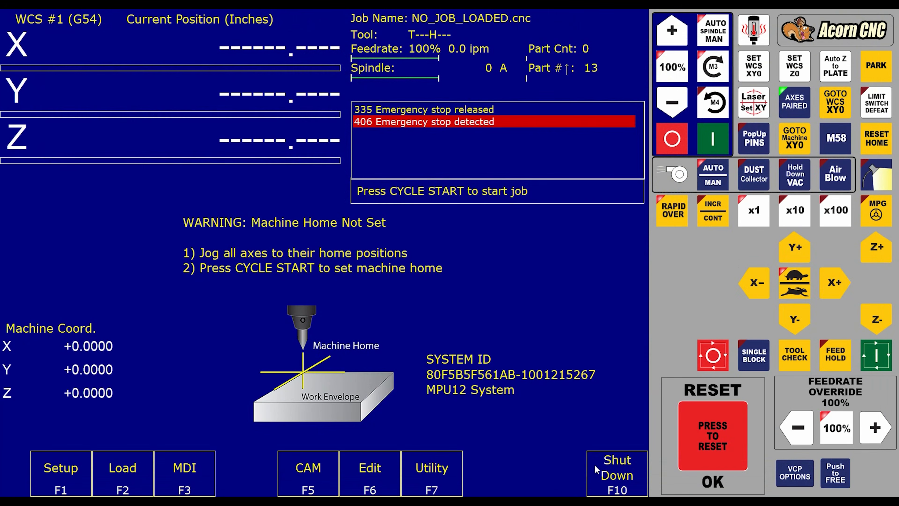
- Open the CNC12 shutdown options
{"action": "left_click", "coordinate": [603, 464]}
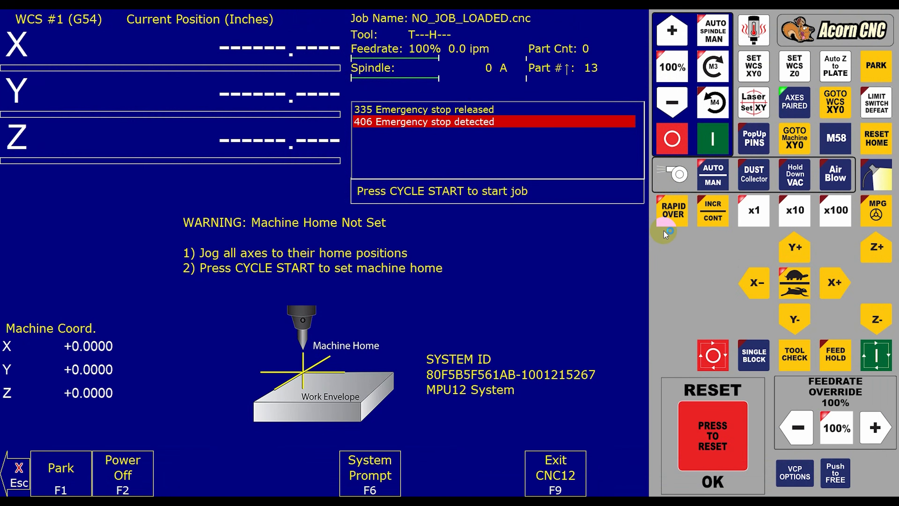
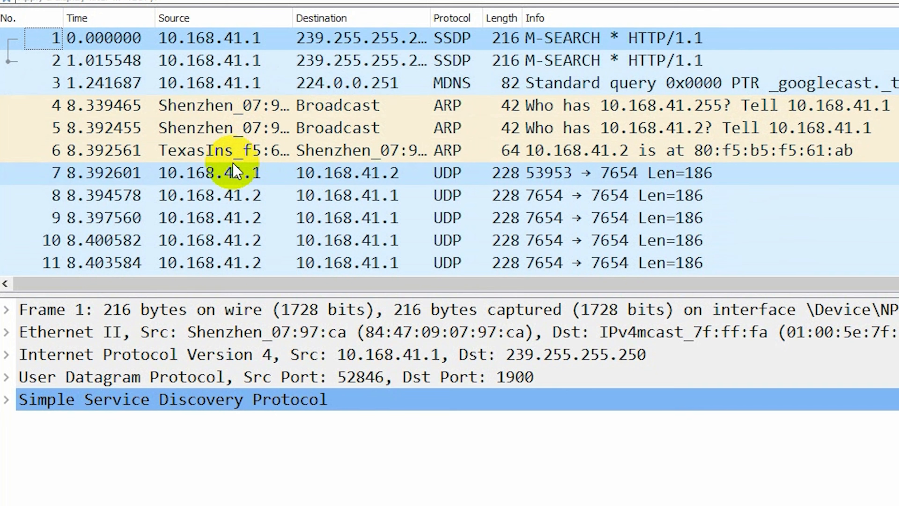
- Examine the Ethernet II source and destination addresses of packet 7, sent from 10.168.41.1 to 10.168.41.2
{"action": "left_click", "coordinate": [376, 182]}
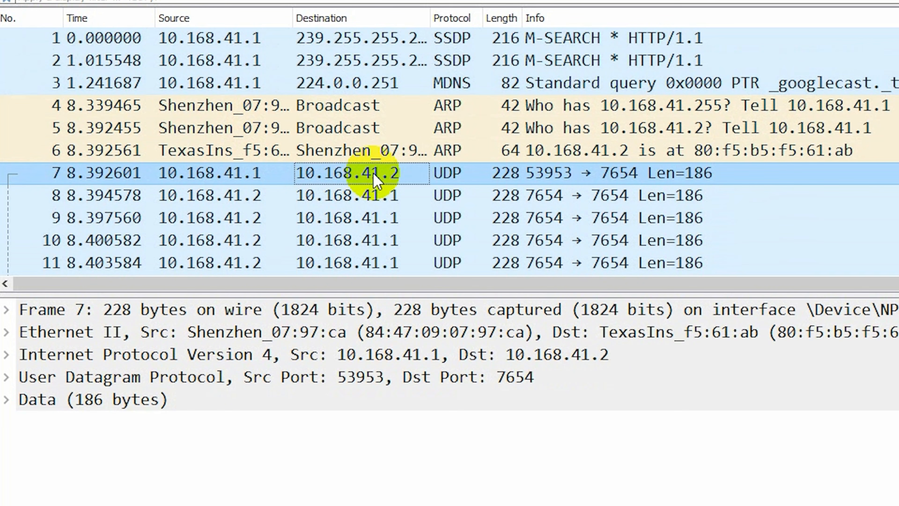
{"action": "left_click", "coordinate": [11, 331]}
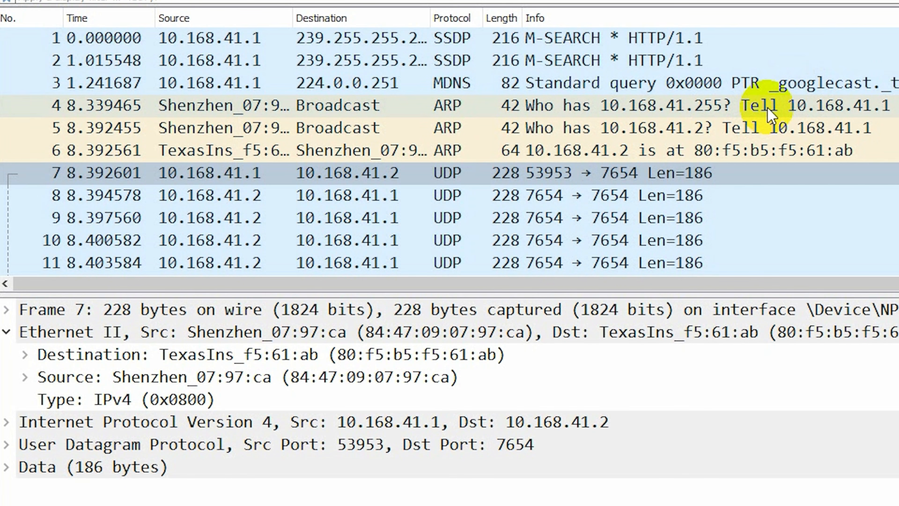
{"action": "left_click", "coordinate": [773, 179]}
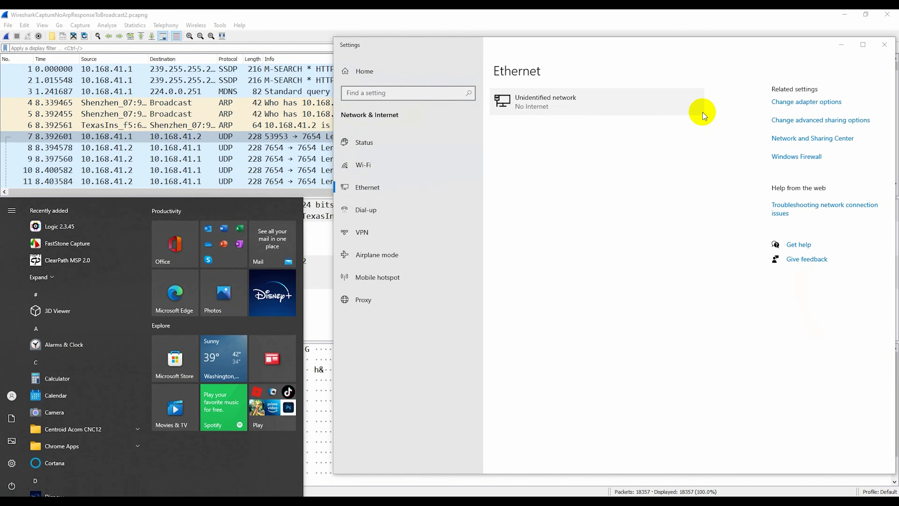
- Switch to Device Manager and open the advanced properties of the Realtek PCIe GbE Family Controller #2 network adapter
{"action": "type", "text": "device man"}
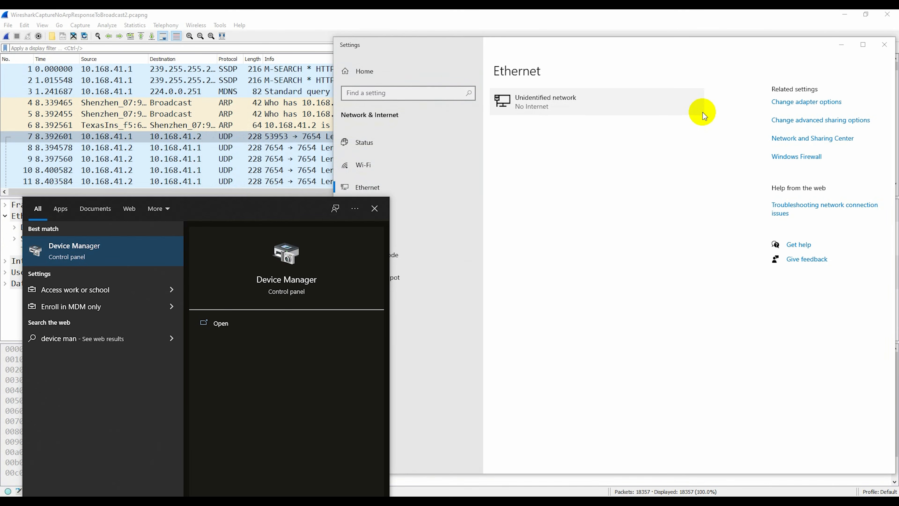
{"action": "key", "text": "Return"}
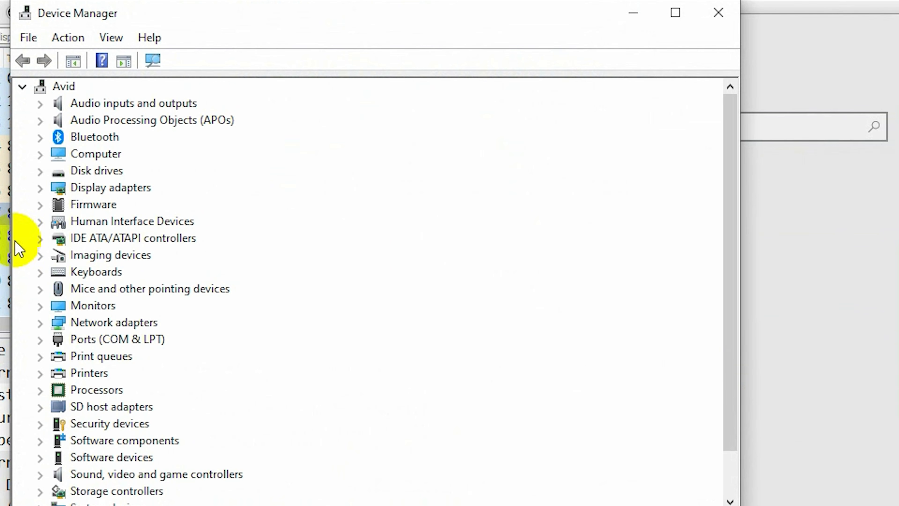
{"action": "left_click", "coordinate": [40, 322]}
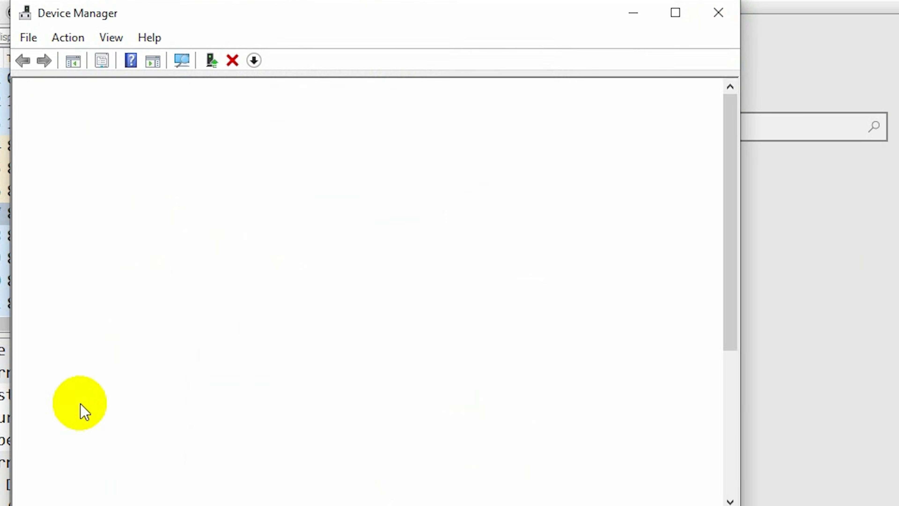
{"action": "left_click", "coordinate": [106, 372]}
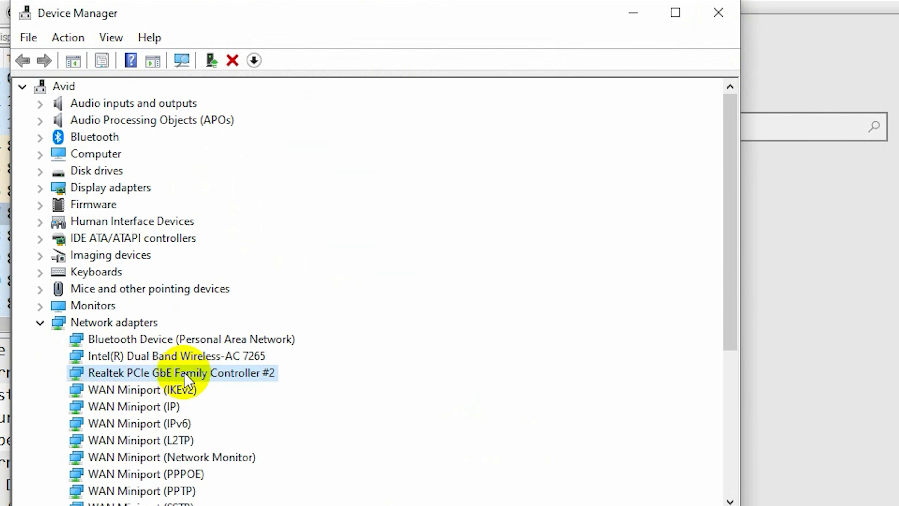
{"action": "right_click", "coordinate": [229, 373]}
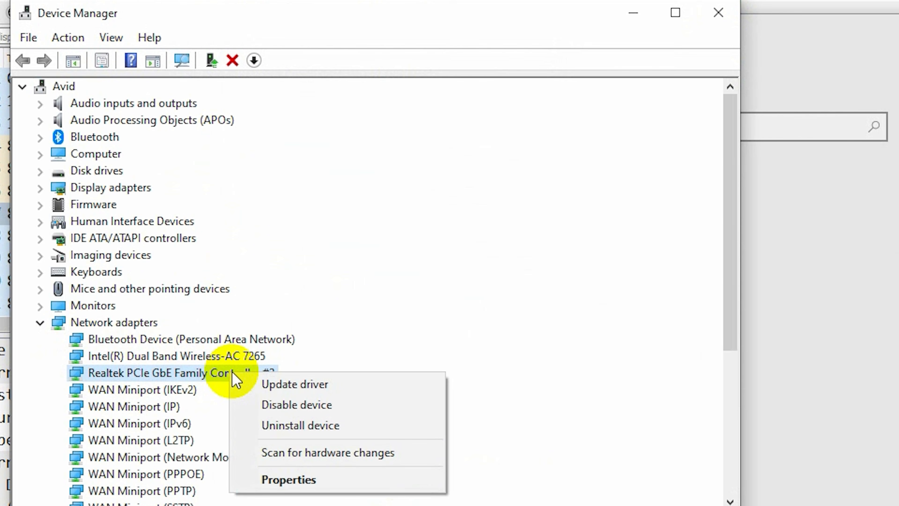
{"action": "left_click", "coordinate": [307, 484]}
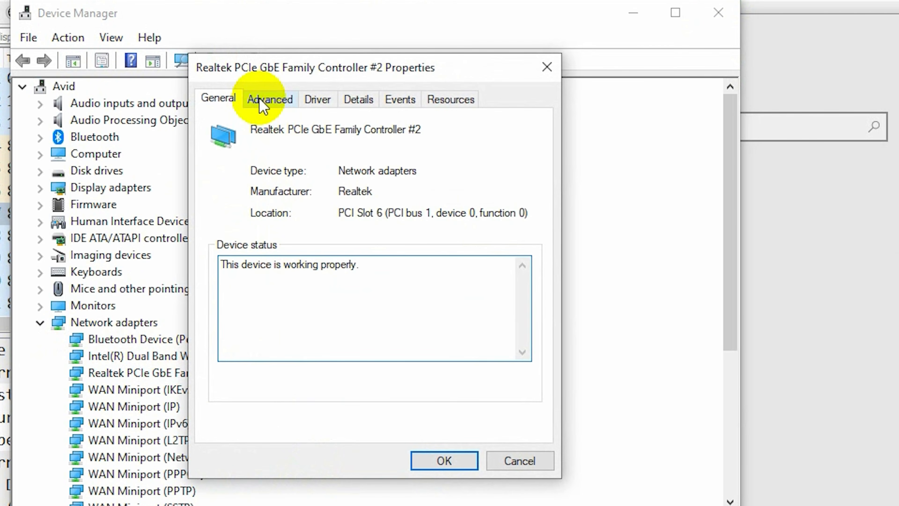
{"action": "left_click", "coordinate": [265, 99]}
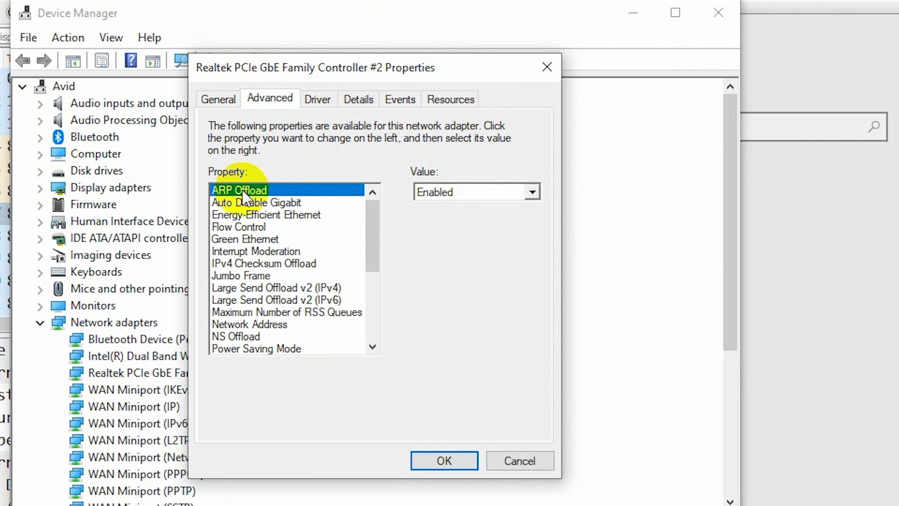
- Review the adapter's advanced properties, including Green Ethernet and Power Saving Mode
{"action": "left_click_drag", "start_coordinate": [371, 226], "coordinate": [360, 247]}
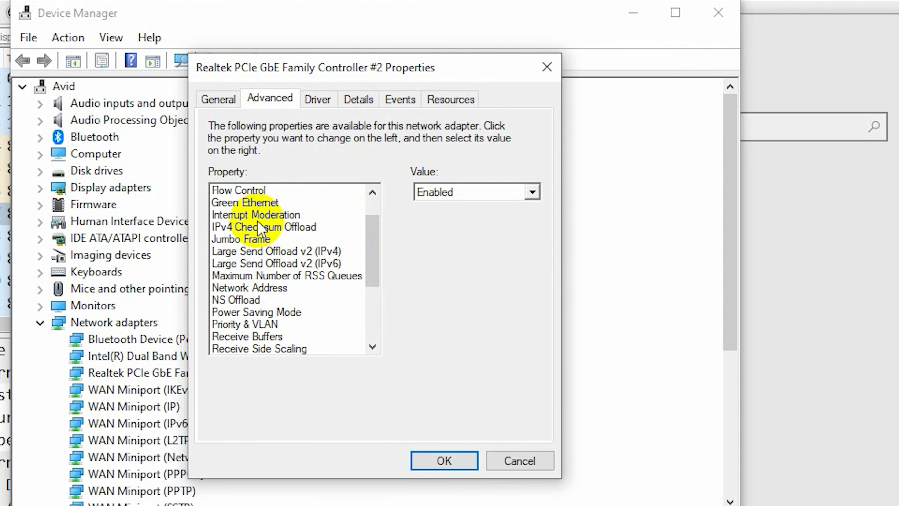
{"action": "left_click", "coordinate": [268, 205]}
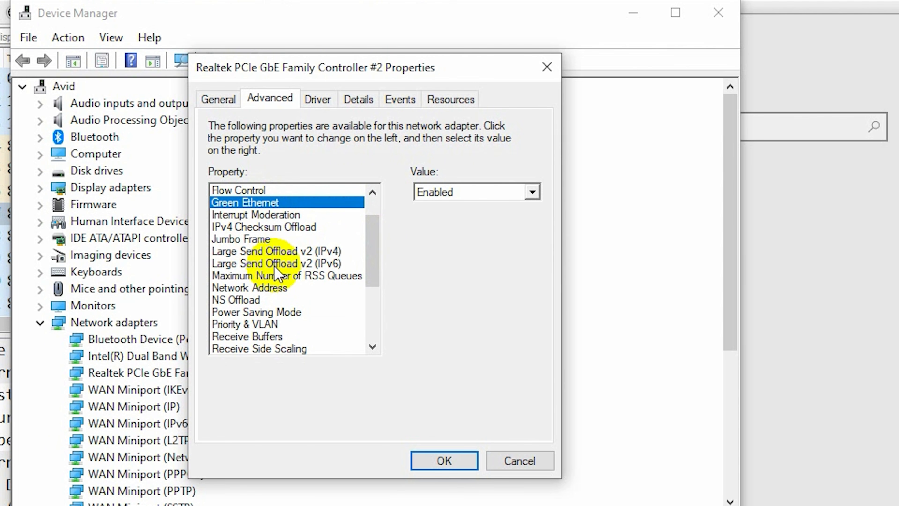
{"action": "scroll", "coordinate": [303, 309], "scroll_direction": "down", "scroll_amount": 1}
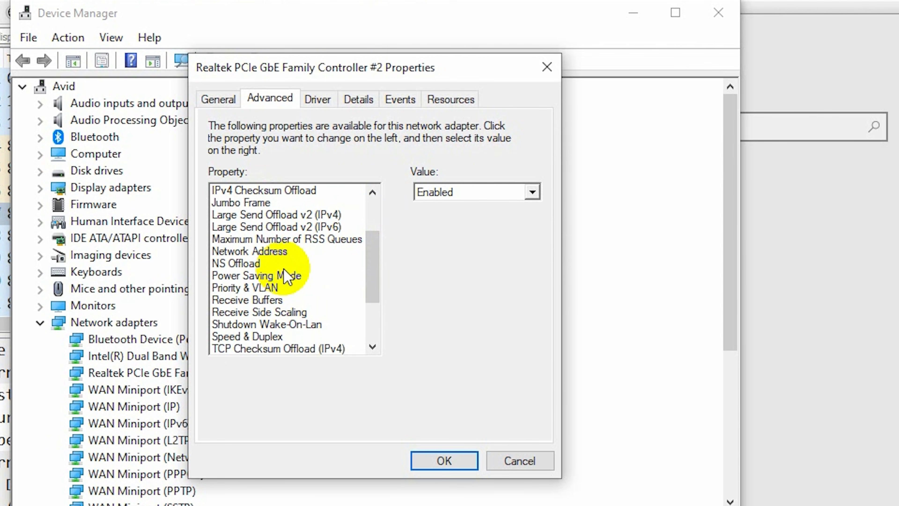
{"action": "left_click", "coordinate": [294, 276]}
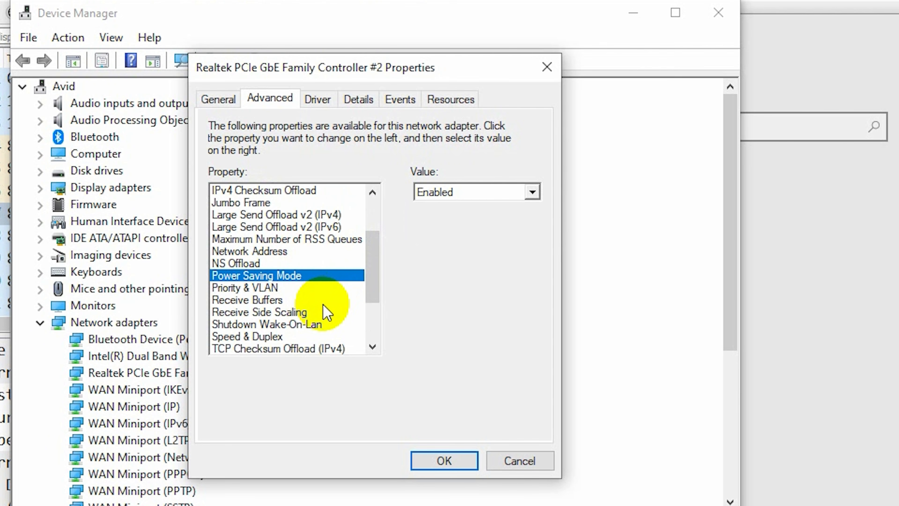
- Set the Realtek adapter's ARP Offload property to Disabled, apply it, and close Device Manager and the network settings
{"action": "left_click_drag", "start_coordinate": [377, 258], "coordinate": [389, 192]}
{"action": "left_click", "coordinate": [248, 190]}
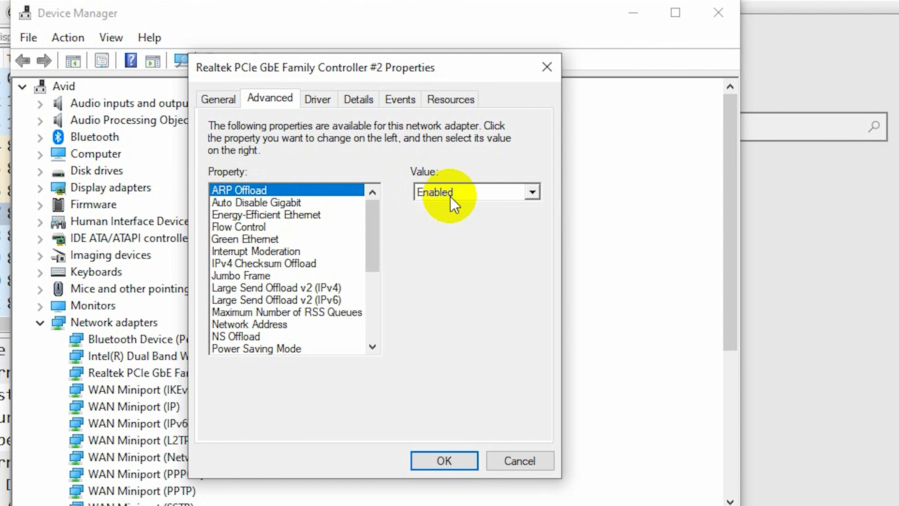
{"action": "left_click", "coordinate": [532, 191]}
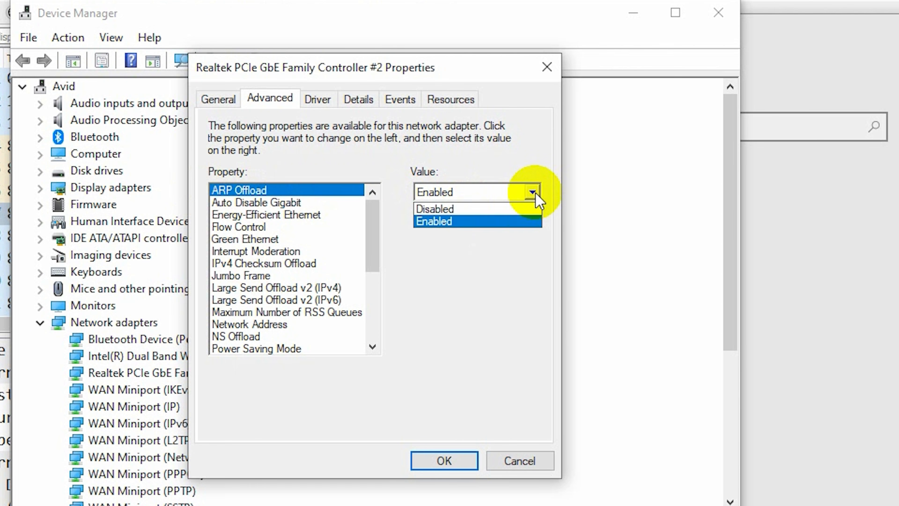
{"action": "left_click", "coordinate": [473, 209]}
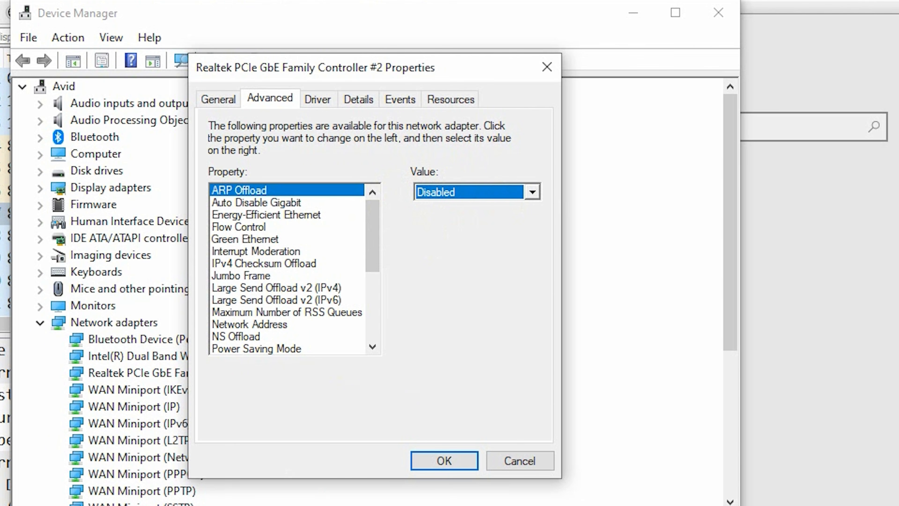
{"action": "left_click", "coordinate": [444, 462]}
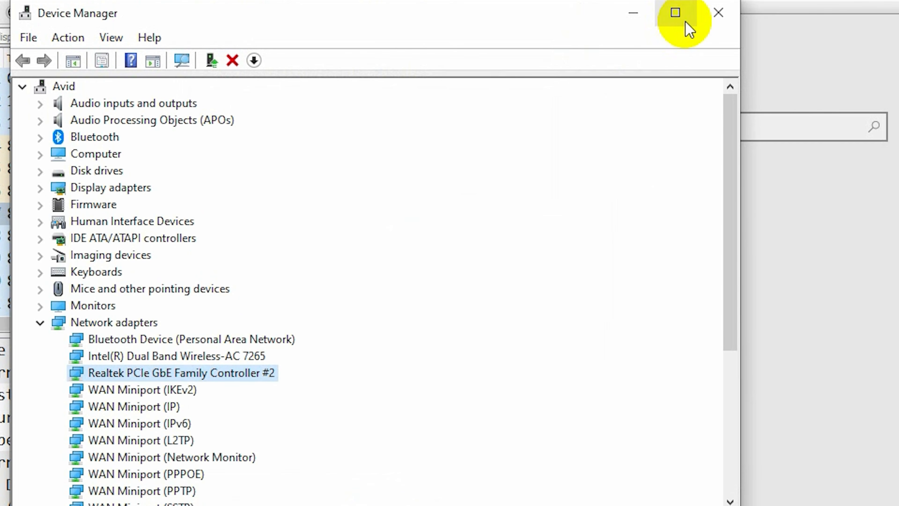
{"action": "left_click", "coordinate": [723, 16]}
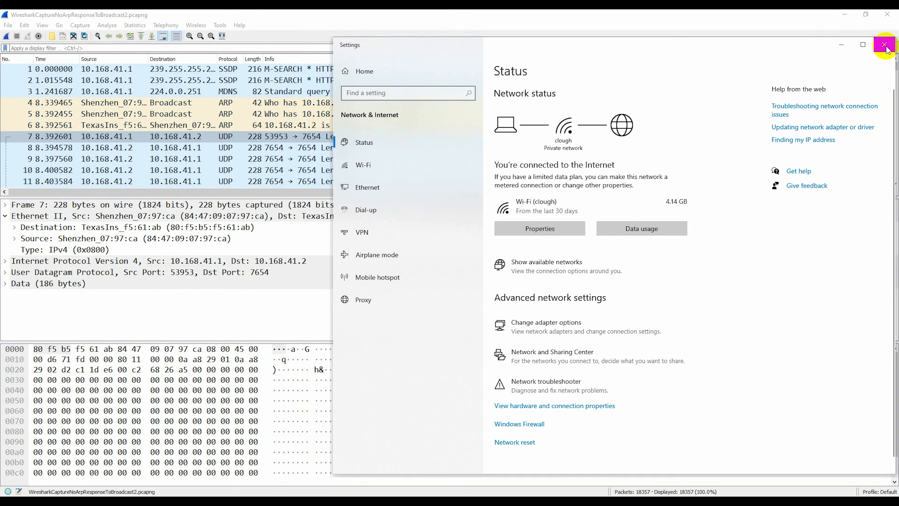
{"action": "left_click", "coordinate": [885, 45]}
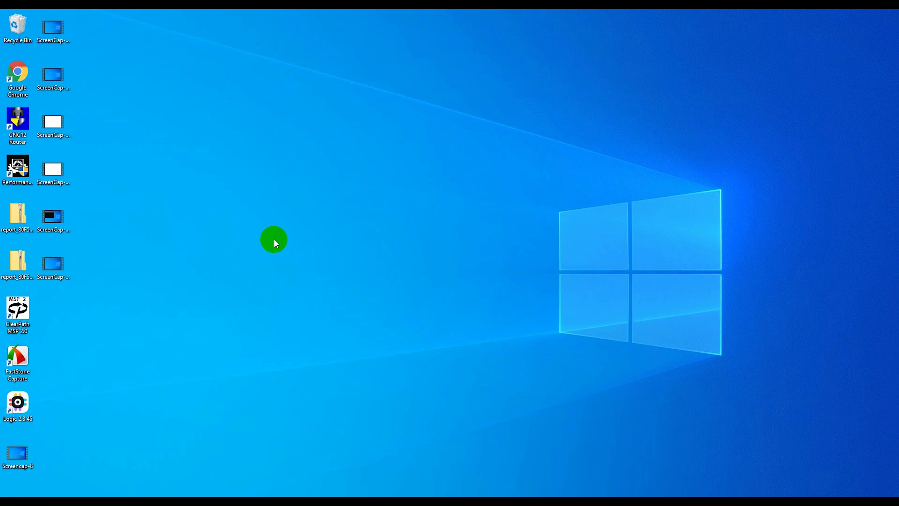
- Launch CNC12 and accept the changed Ether1616 configuration
{"action": "key", "text": "super"}
{"action": "type", "text": "cnc12"}
{"action": "key", "text": "Return"}
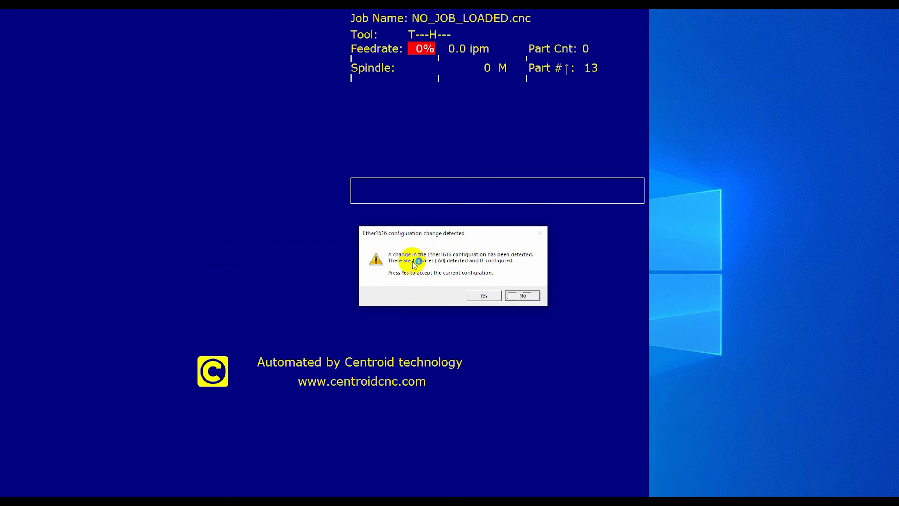
{"action": "left_click", "coordinate": [489, 295]}
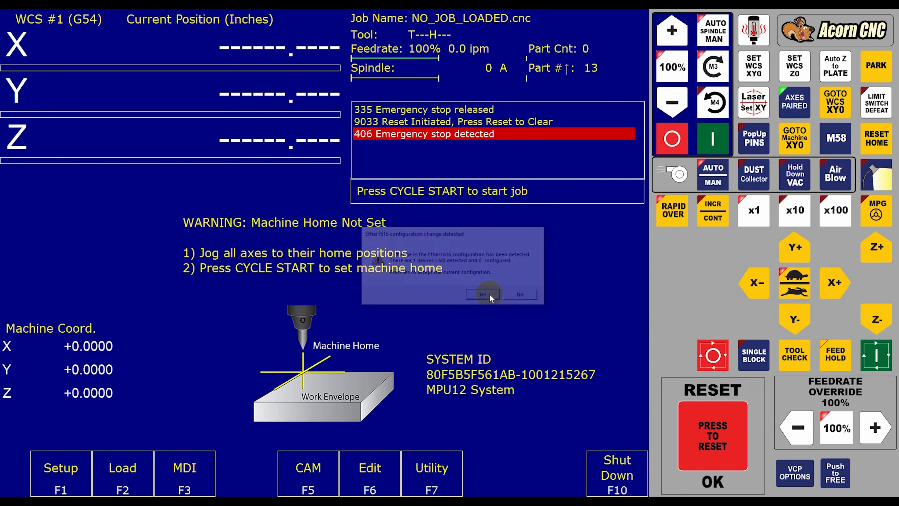
- Check the configuration wizard's Input Definitions and Output Definitions for Ether1616 expansions, and close the wizard
{"action": "left_click", "coordinate": [423, 467]}
{"action": "left_click", "coordinate": [608, 472]}
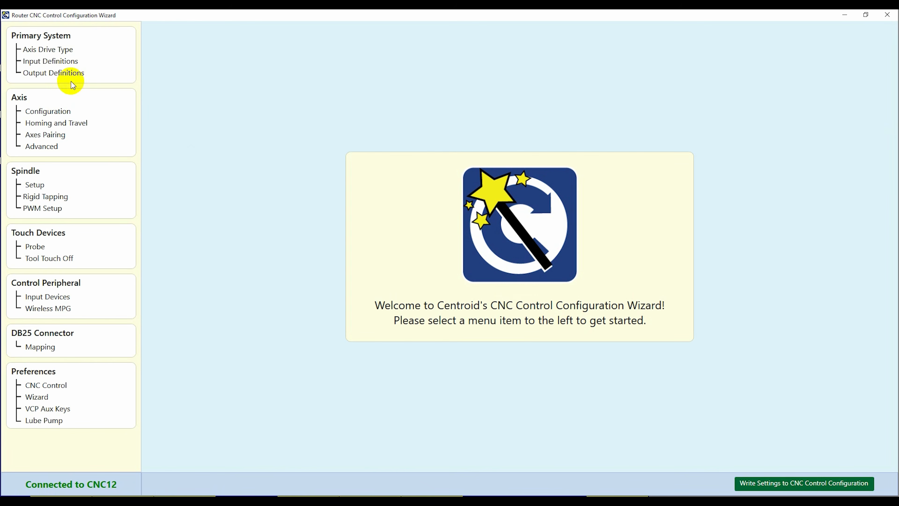
{"action": "left_click", "coordinate": [53, 61]}
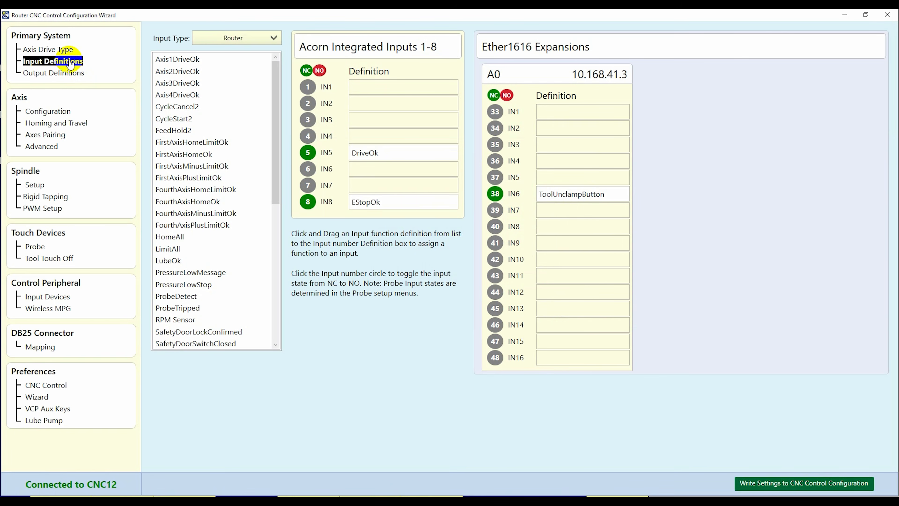
{"action": "left_click", "coordinate": [72, 73]}
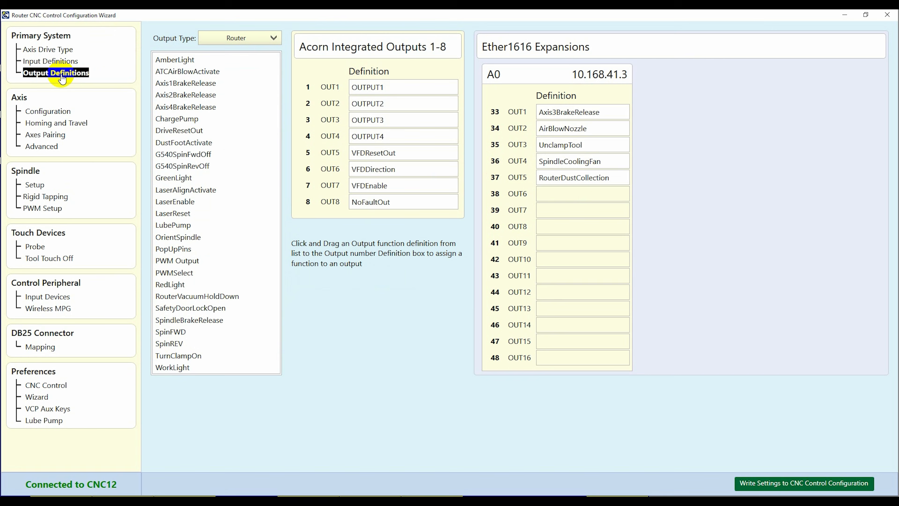
{"action": "left_click", "coordinate": [887, 14]}
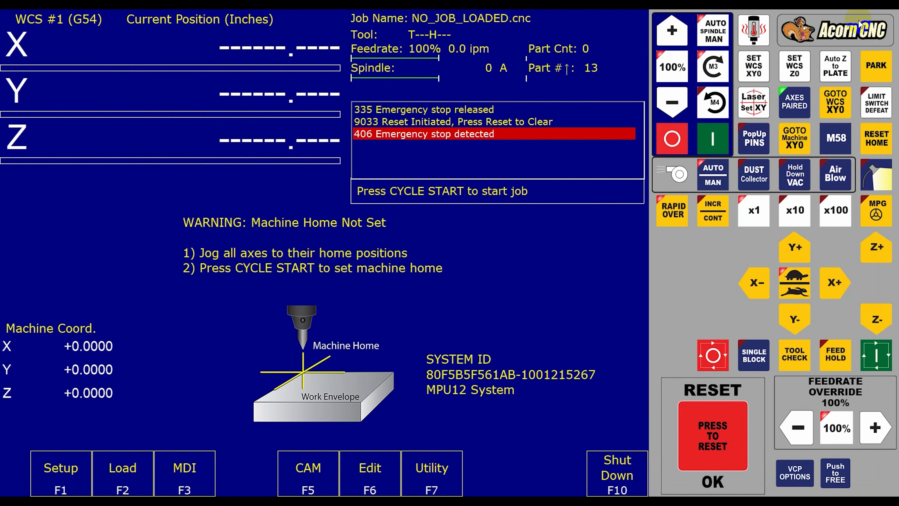
- Launch Wireshark
{"action": "key", "text": "super"}
{"action": "type", "text": "wireshark"}
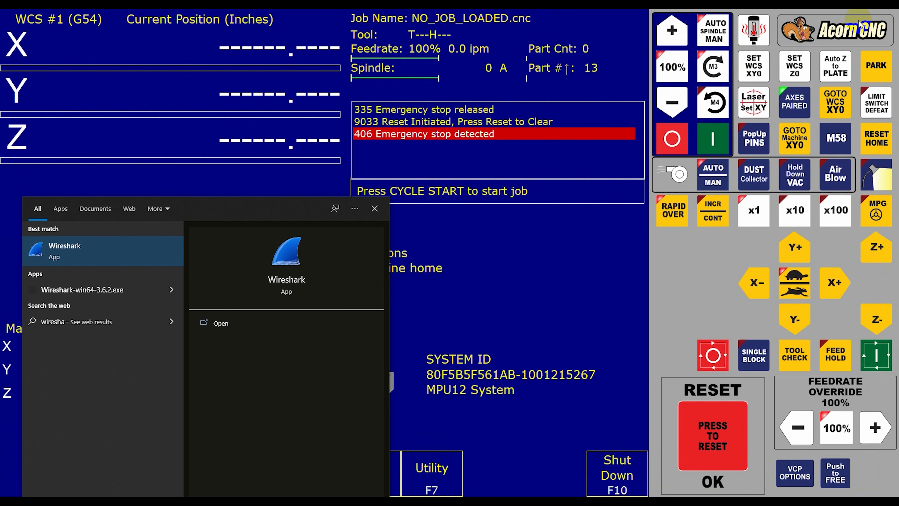
{"action": "key", "text": "Return"}
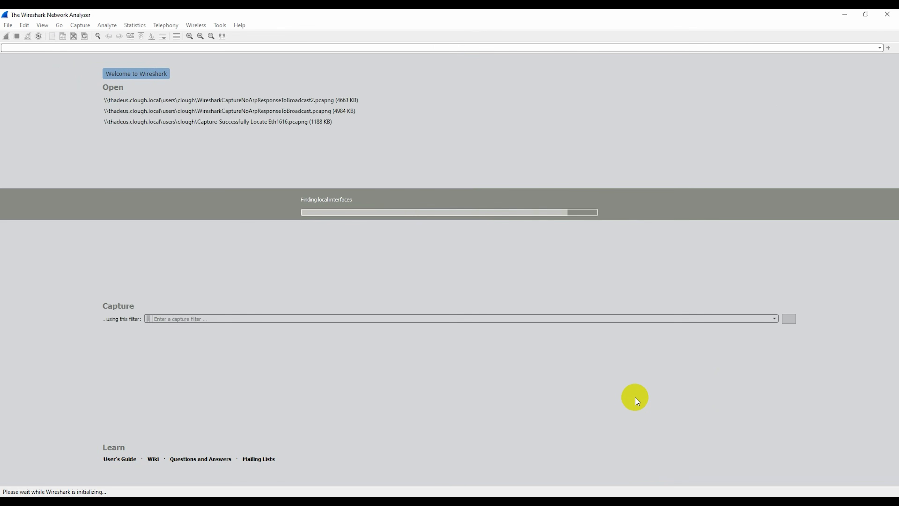
- Exit CNC12 and start a live Wireshark capture on the Ethernet 2 interface
{"action": "key", "text": "alt+Tab"}
{"action": "left_click", "coordinate": [614, 471]}
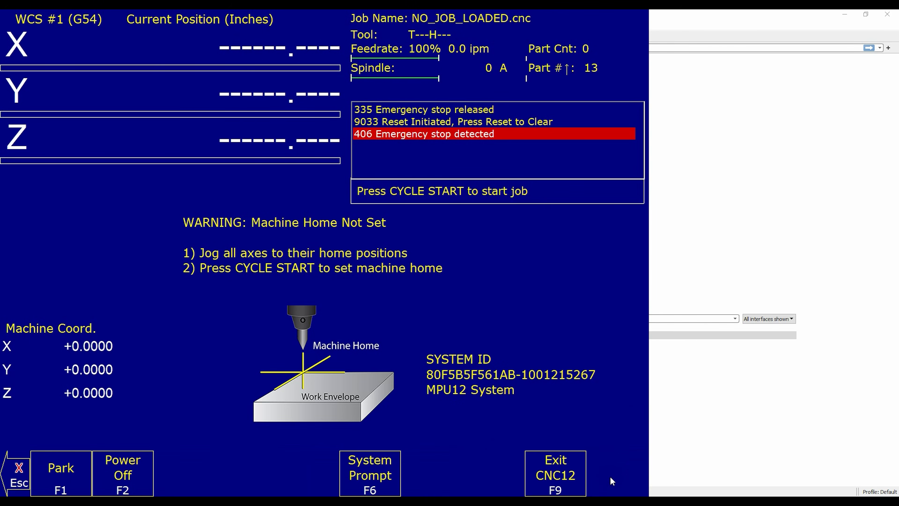
{"action": "left_click", "coordinate": [558, 472]}
{"action": "double_click", "coordinate": [172, 388]}
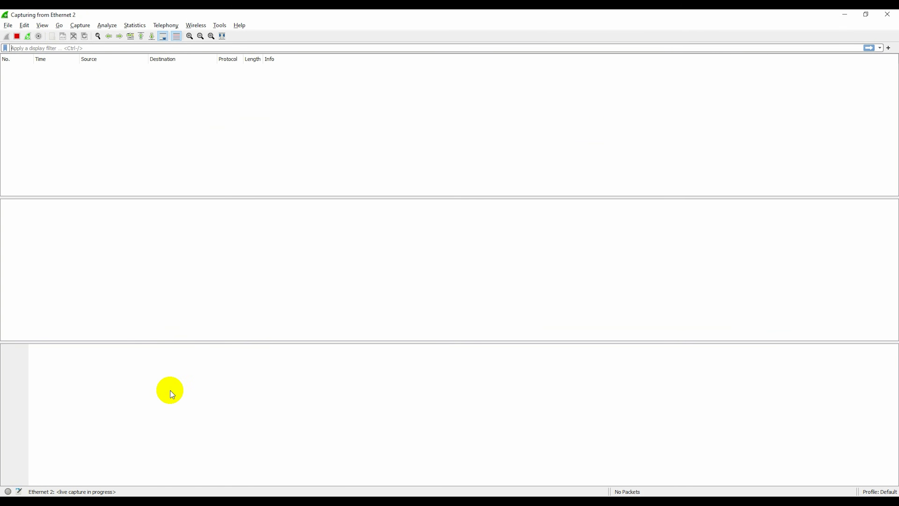
- Relaunch CNC12 while the capture runs, and stop the Wireshark capture once CNC12 has started
{"action": "key", "text": "super"}
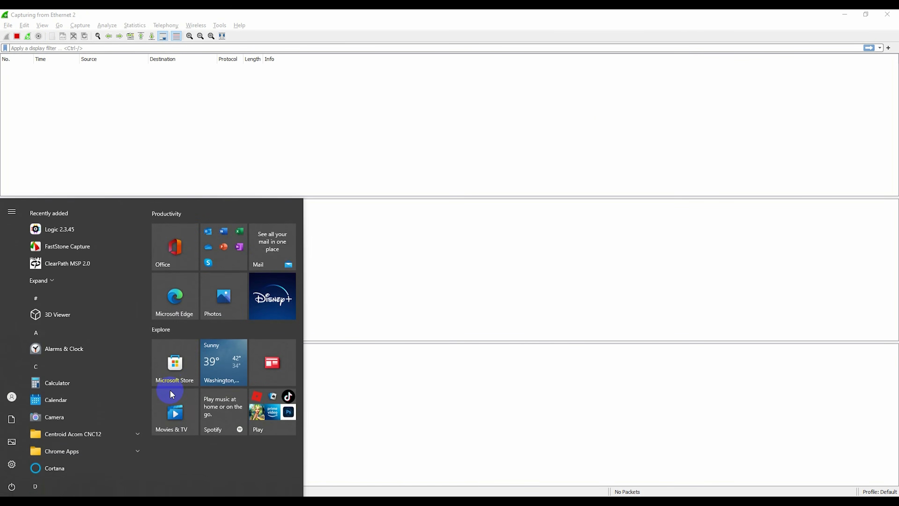
{"action": "type", "text": "cnc12"}
{"action": "key", "text": "Return"}
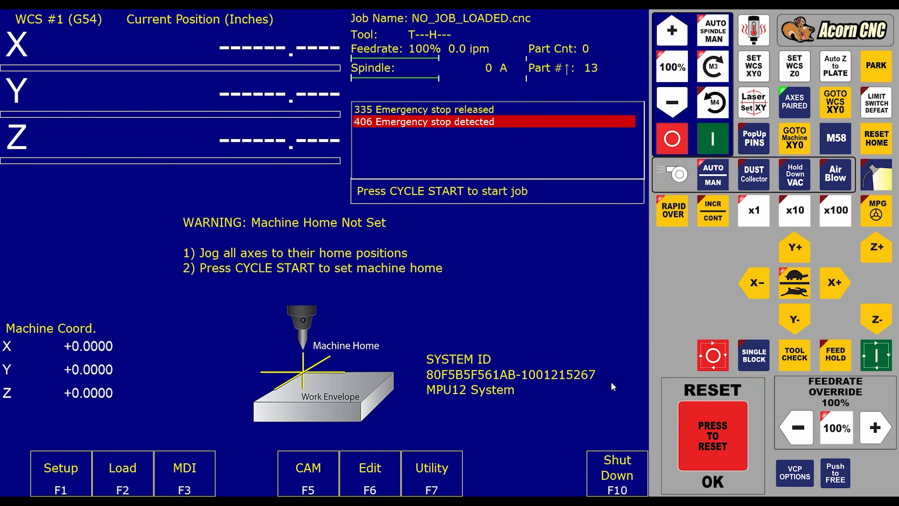
{"action": "key", "text": "alt+Tab"}
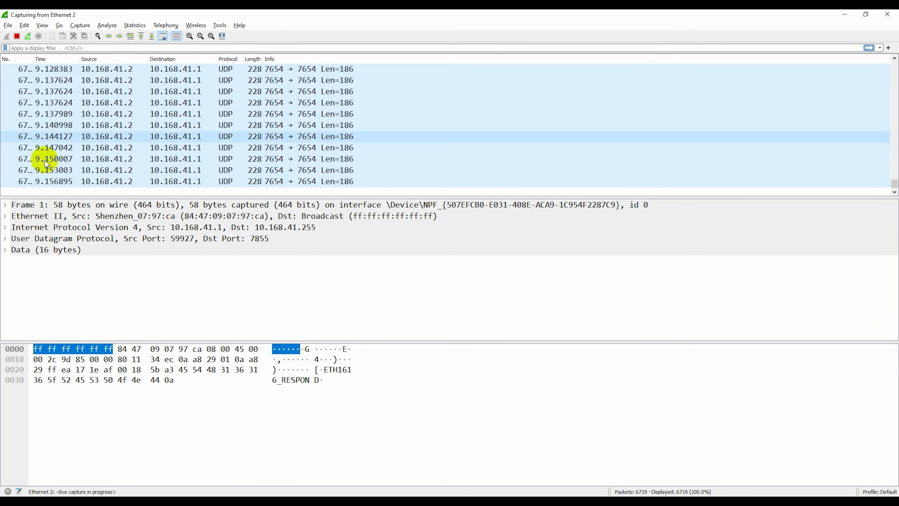
{"action": "left_click", "coordinate": [17, 36]}
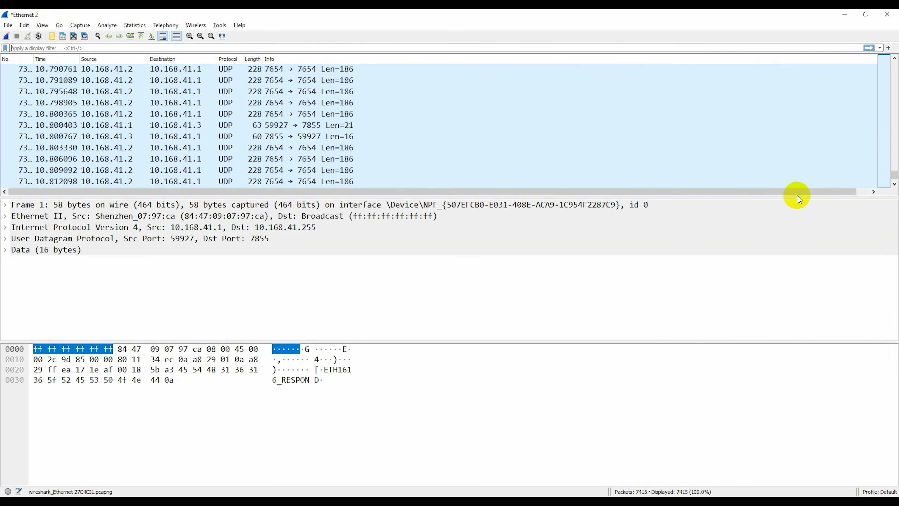
- Examine the first captured packets: the broadcast to 10.168.41.255 with its Ethernet II addresses, and the reply from 10.168.41.3
{"action": "left_click_drag", "start_coordinate": [894, 176], "coordinate": [891, 59]}
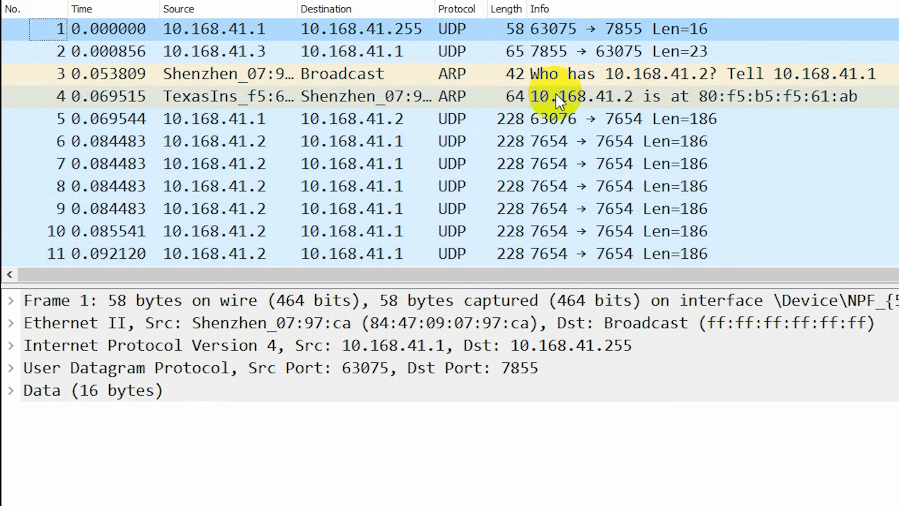
{"action": "scroll", "coordinate": [530, 166], "scroll_direction": "down", "scroll_amount": 2}
{"action": "scroll", "coordinate": [527, 166], "scroll_direction": "up", "scroll_amount": 2}
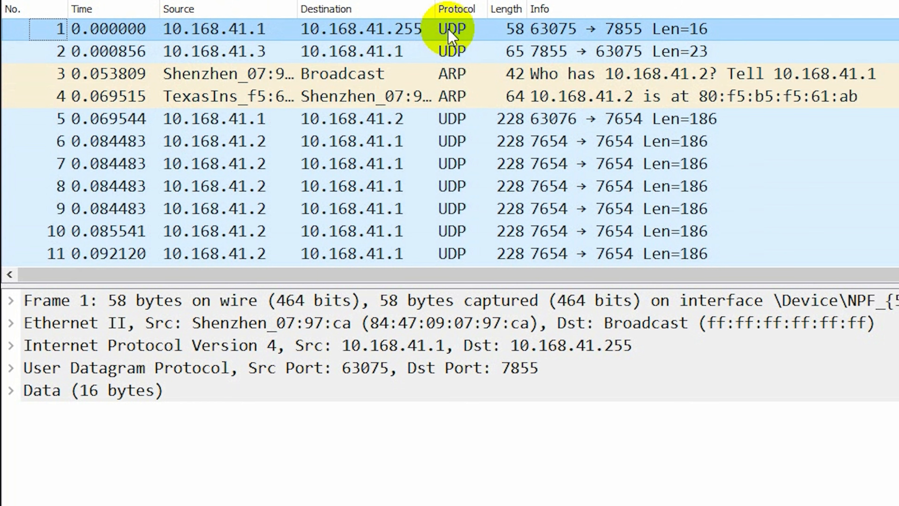
{"action": "left_click", "coordinate": [228, 30]}
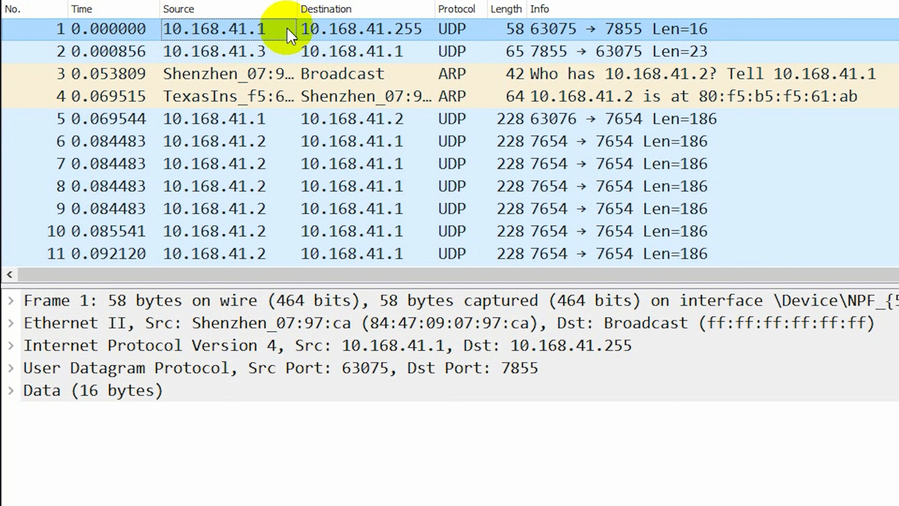
{"action": "left_click", "coordinate": [412, 32]}
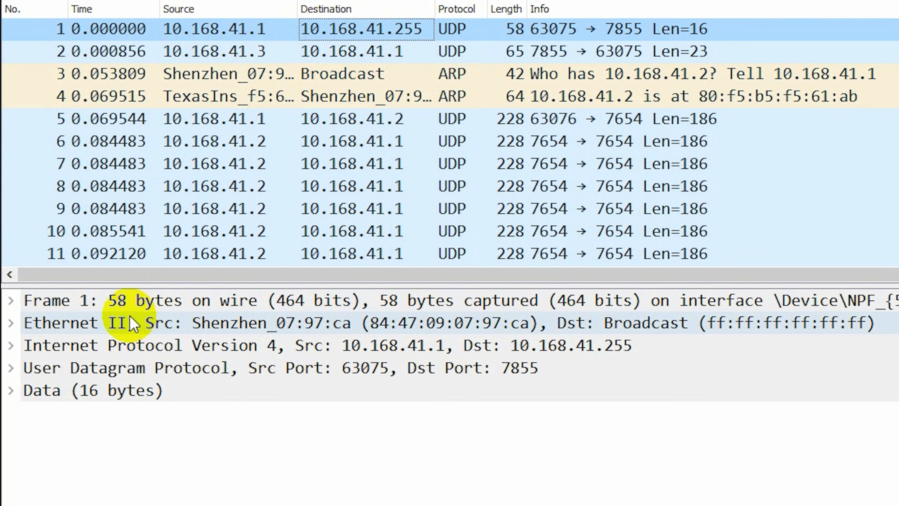
{"action": "left_click", "coordinate": [11, 323]}
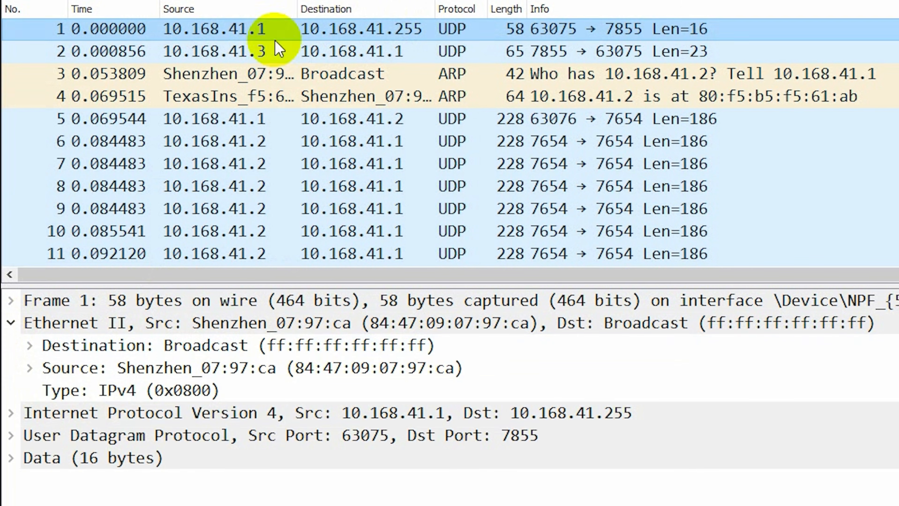
{"action": "left_click", "coordinate": [237, 51]}
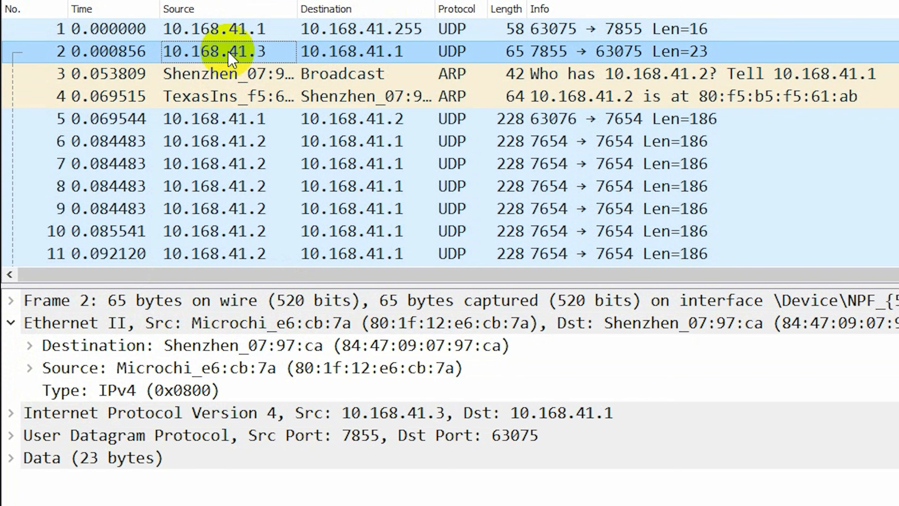